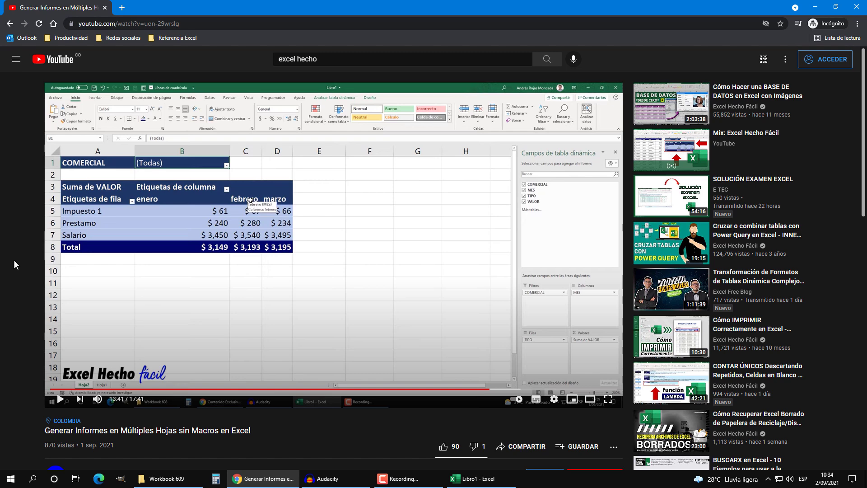
# Step: Leave the YouTube tutorial and bring the Libro1 workbook to the front in Excel
pyautogui.scroll(-2, 13, 264)
pyautogui.scroll(-4, 13, 264)
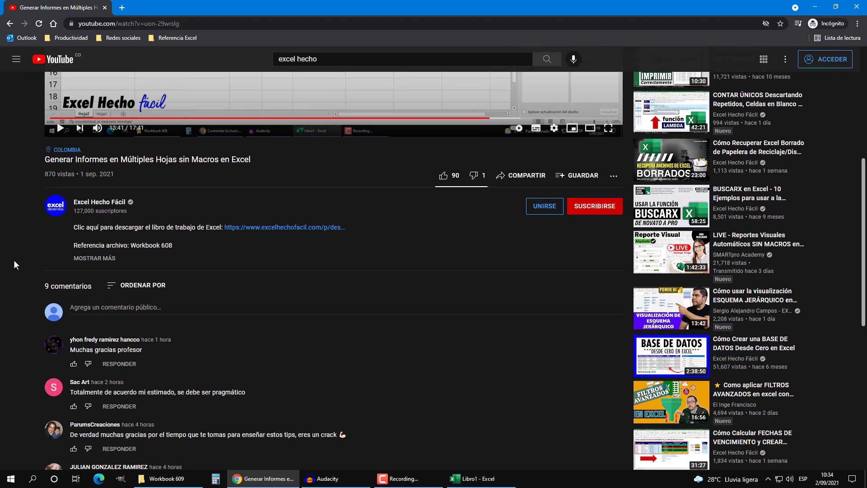
pyautogui.scroll(-2, 14, 262)
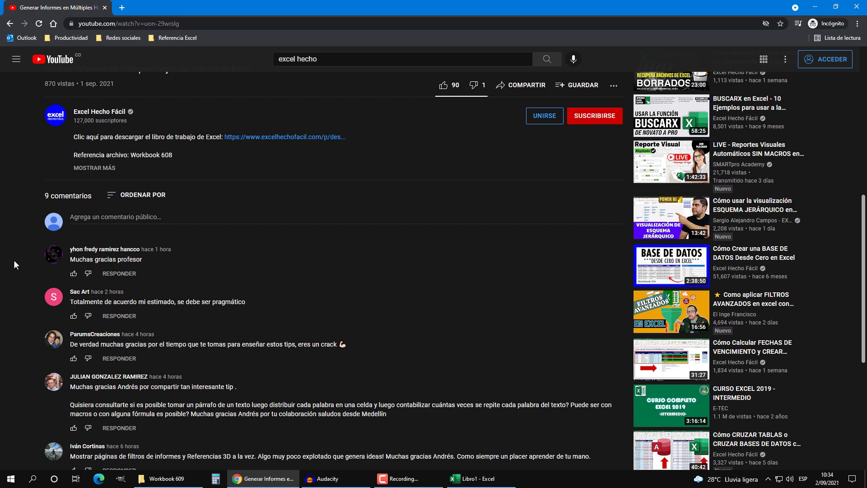
pyautogui.scroll(-1, 14, 261)
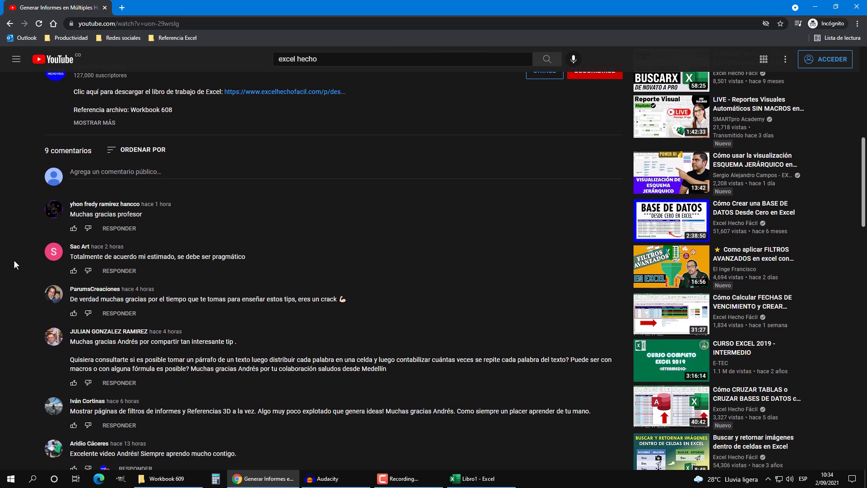
pyautogui.scroll(-1, 14, 261)
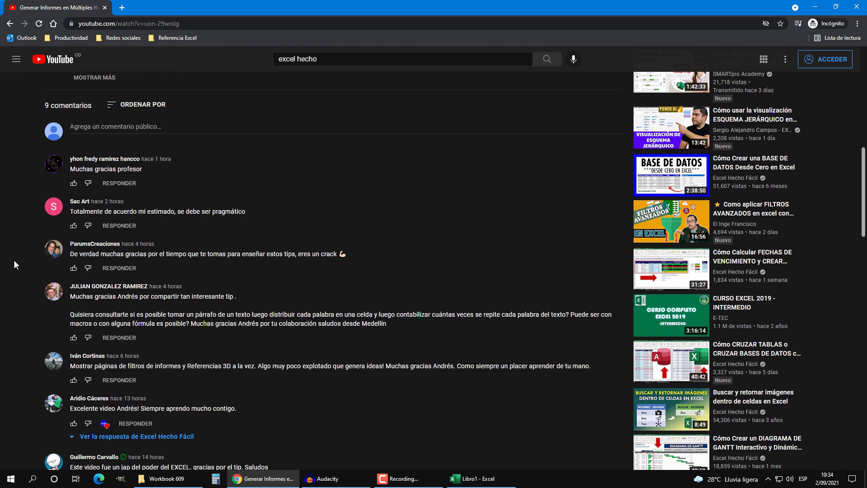
pyautogui.scroll(-1, 15, 264)
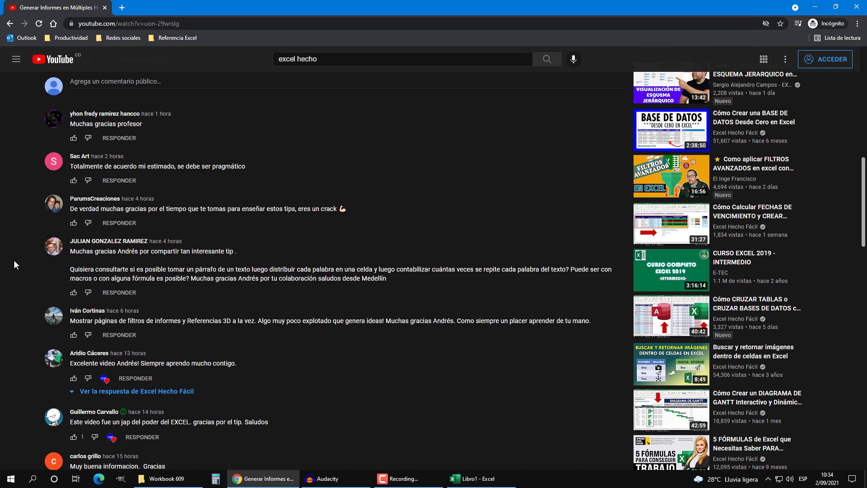
pyautogui.scroll(-1, 14, 262)
pyautogui.scroll(-1, 14, 262)
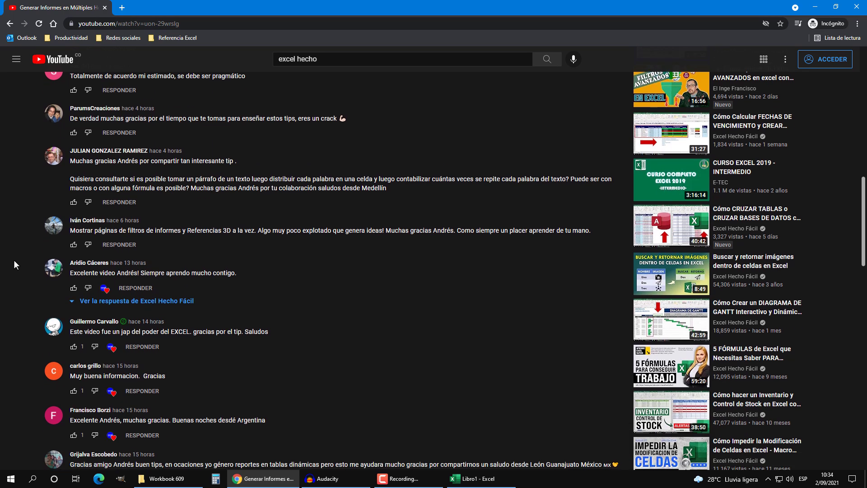
pyautogui.scroll(-2, 14, 262)
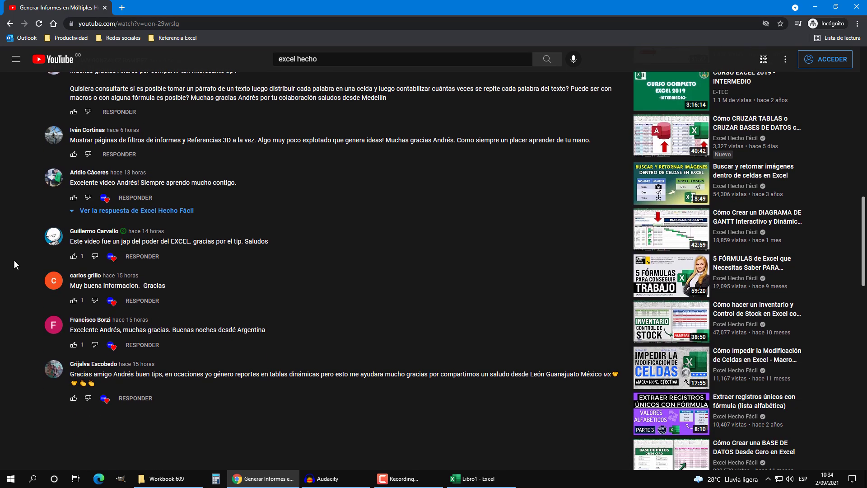
pyautogui.scroll(-1, 14, 261)
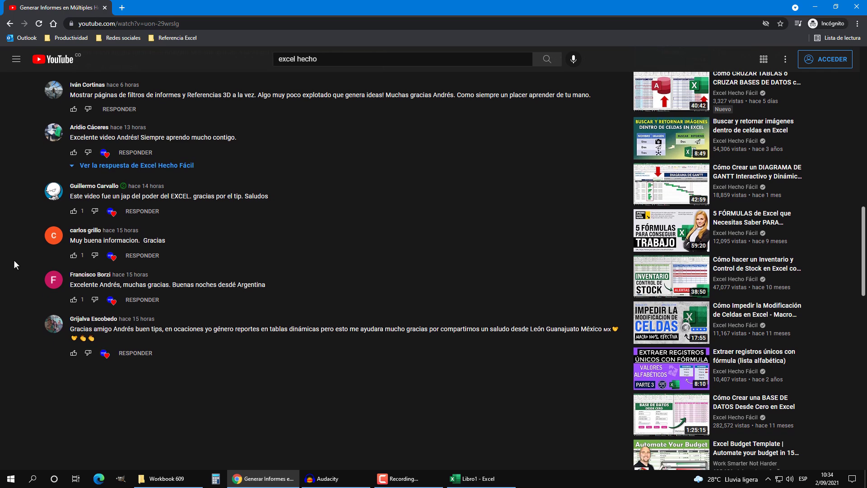
pyautogui.scroll(2, 14, 262)
pyautogui.scroll(2, 14, 262)
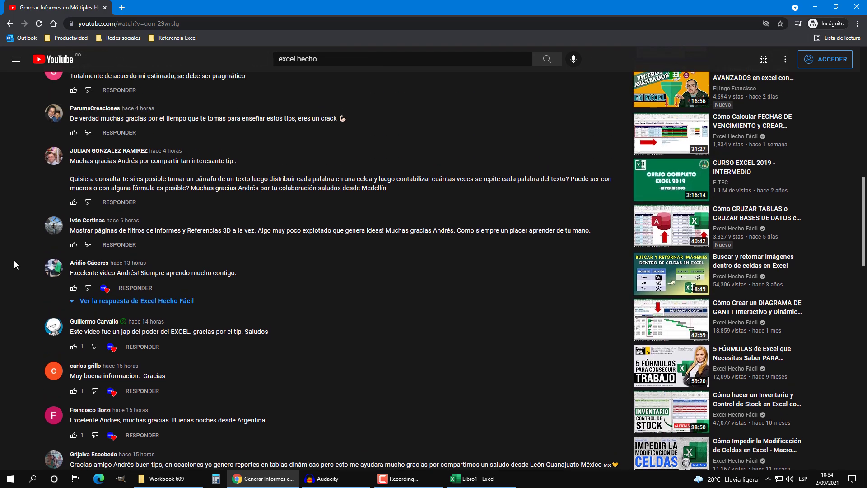
pyautogui.scroll(1, 14, 261)
pyautogui.scroll(2, 14, 261)
pyautogui.scroll(1, 14, 262)
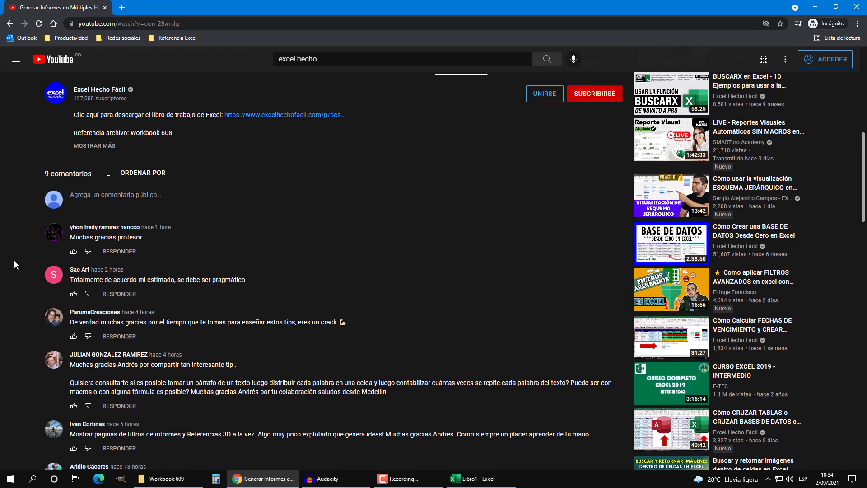
pyautogui.scroll(2, 14, 261)
pyautogui.scroll(4, 14, 261)
pyautogui.scroll(1, 14, 261)
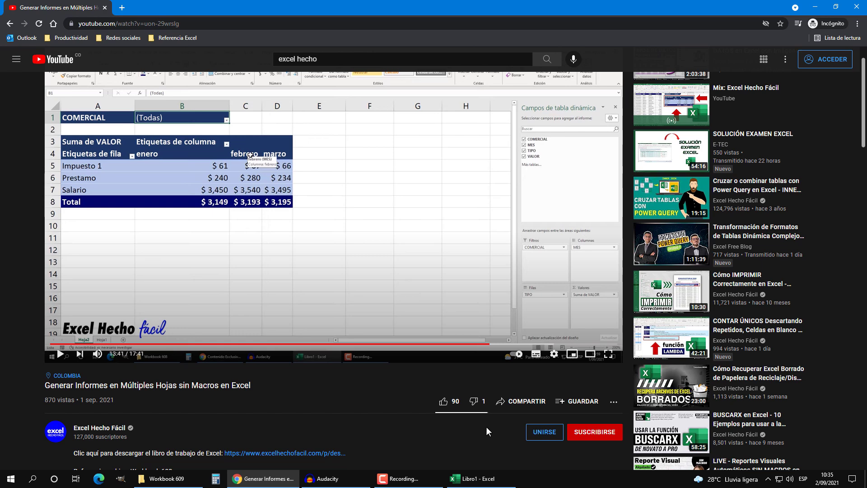
pyautogui.click(487, 478)
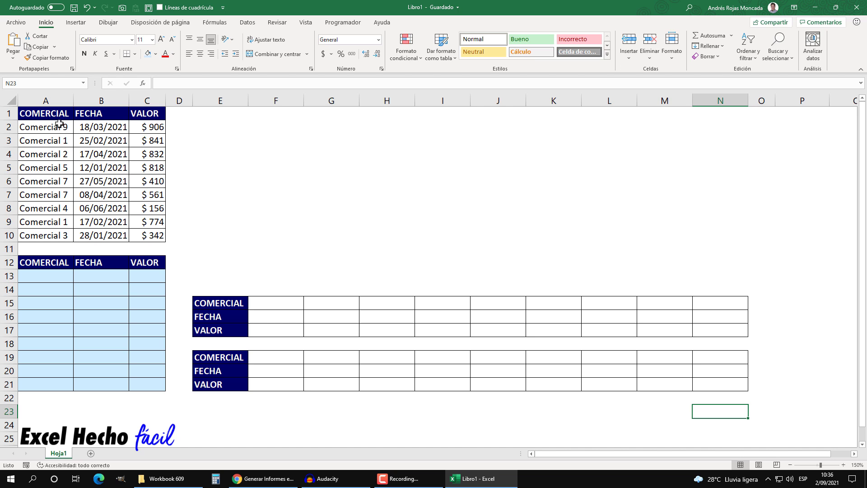
# Step: Highlight the COMERCIAL, FECHA and VALOR columns, then the whole source table A1:C10
pyautogui.moveTo(59, 119); pyautogui.dragTo(45, 235)
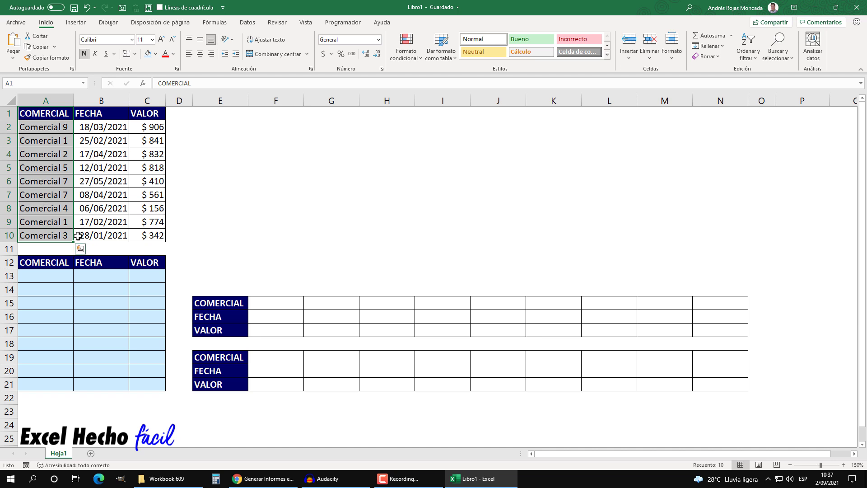
pyautogui.moveTo(97, 128); pyautogui.dragTo(97, 233)
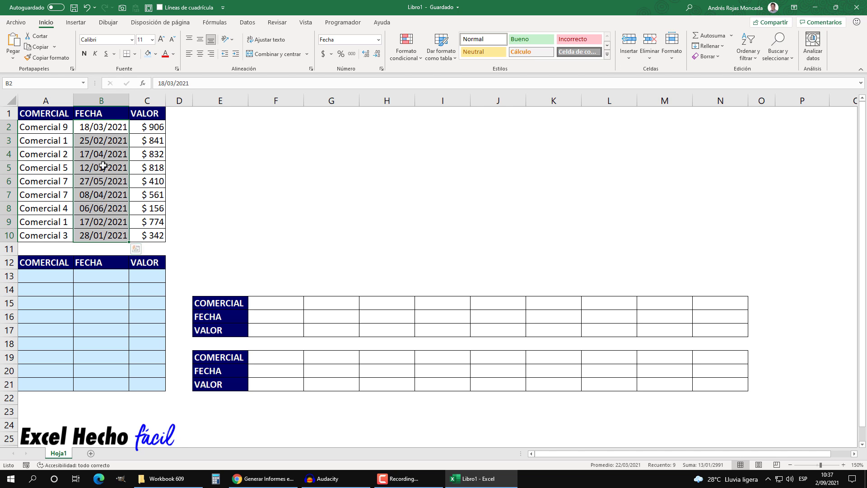
pyautogui.moveTo(149, 127); pyautogui.dragTo(151, 235)
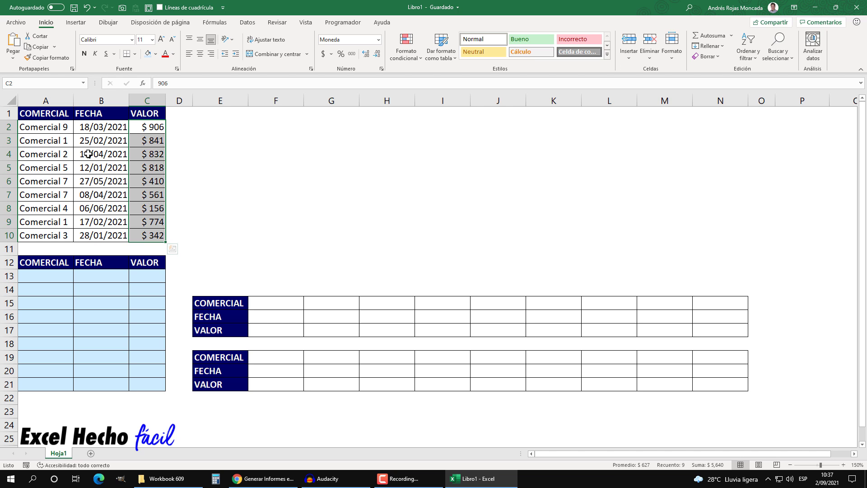
pyautogui.moveTo(53, 116); pyautogui.dragTo(156, 235)
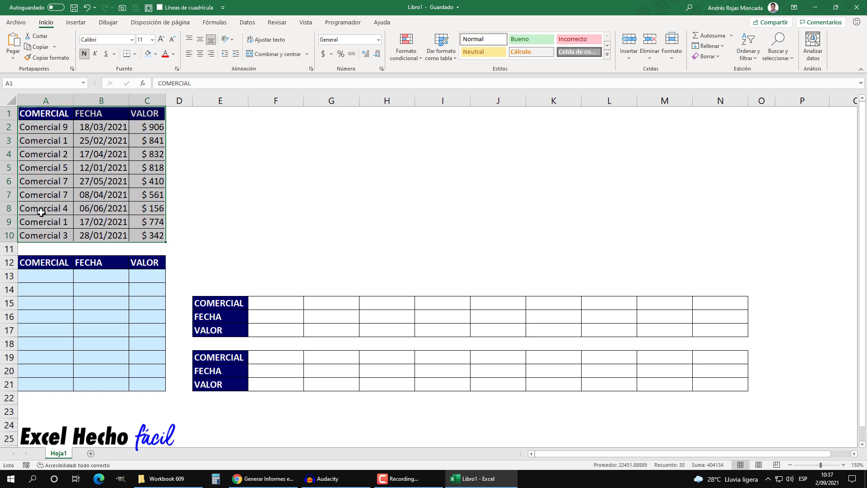
# Step: Map each column to its target row 1-3 across E:N, then copy A1:C10
pyautogui.moveTo(220, 113); pyautogui.dragTo(722, 119)
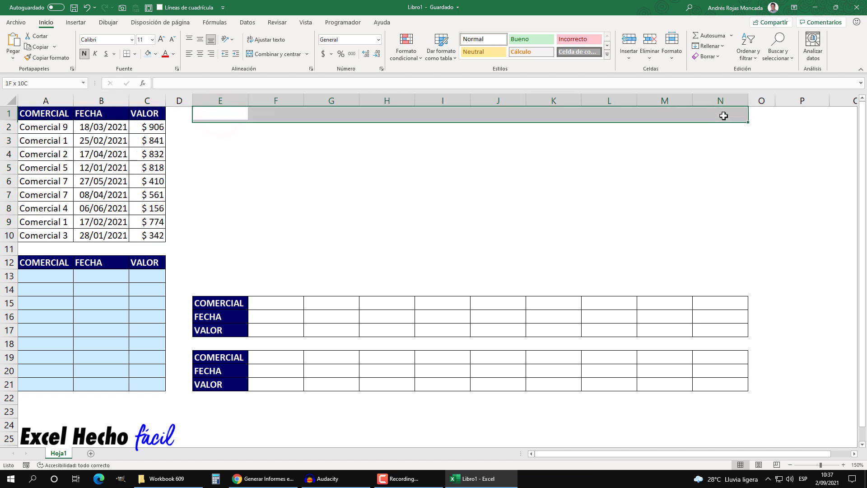
pyautogui.moveTo(124, 119); pyautogui.dragTo(122, 236)
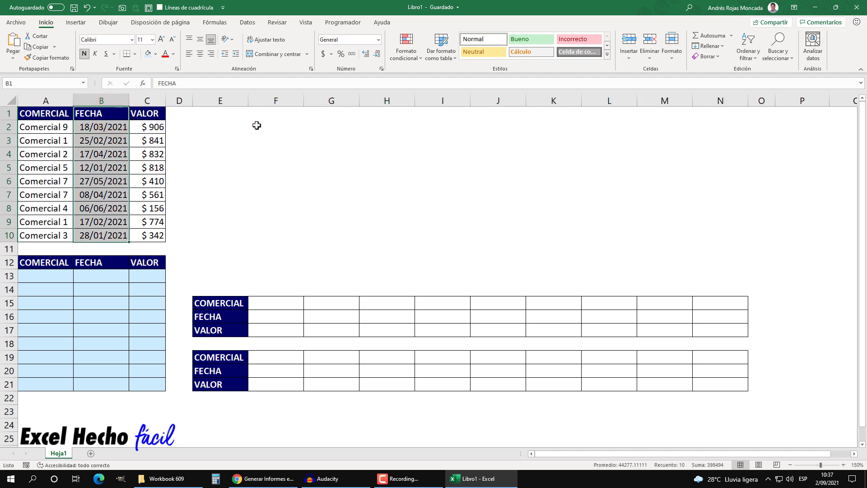
pyautogui.moveTo(226, 126); pyautogui.dragTo(728, 126)
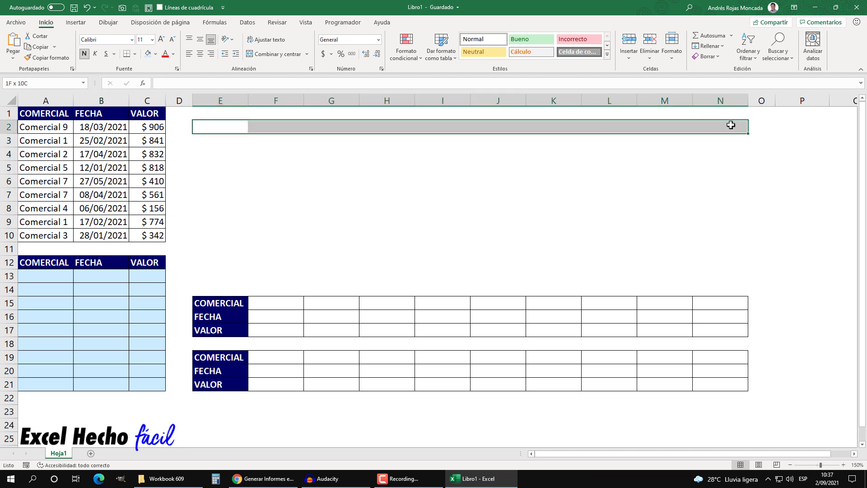
pyautogui.moveTo(145, 113); pyautogui.dragTo(145, 242)
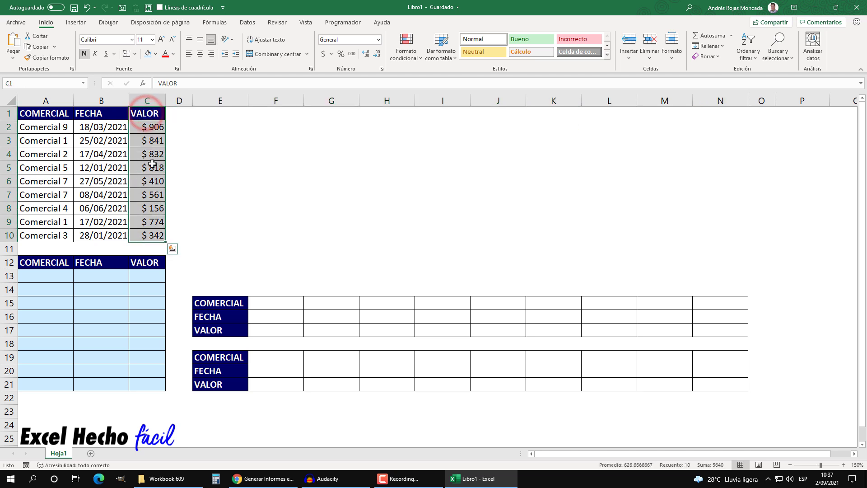
pyautogui.moveTo(213, 138)
pyautogui.mouseDown()
pyautogui.moveTo(665, 162)
pyautogui.moveTo(726, 139)
pyautogui.mouseUp()
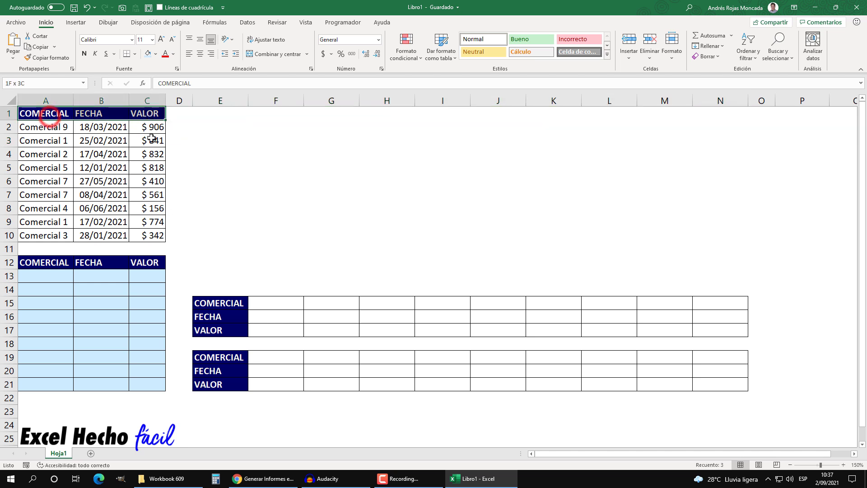
pyautogui.moveTo(49, 117); pyautogui.dragTo(149, 235)
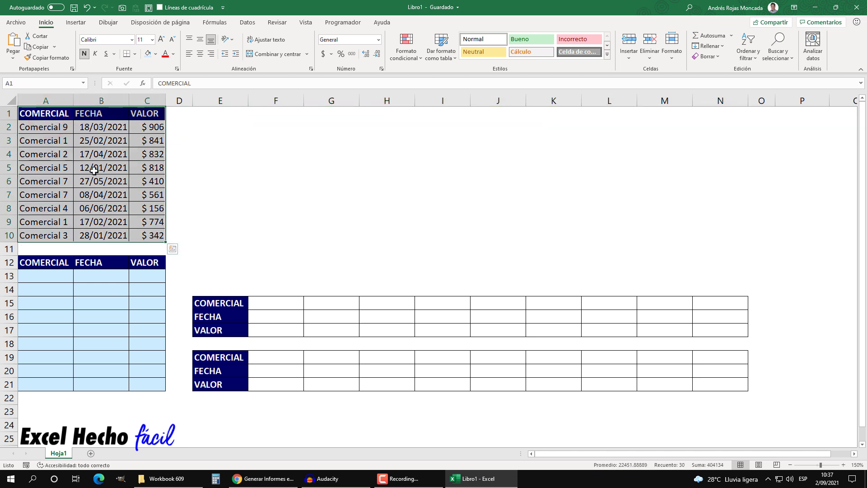
pyautogui.hotkey('ctrl', 'c')
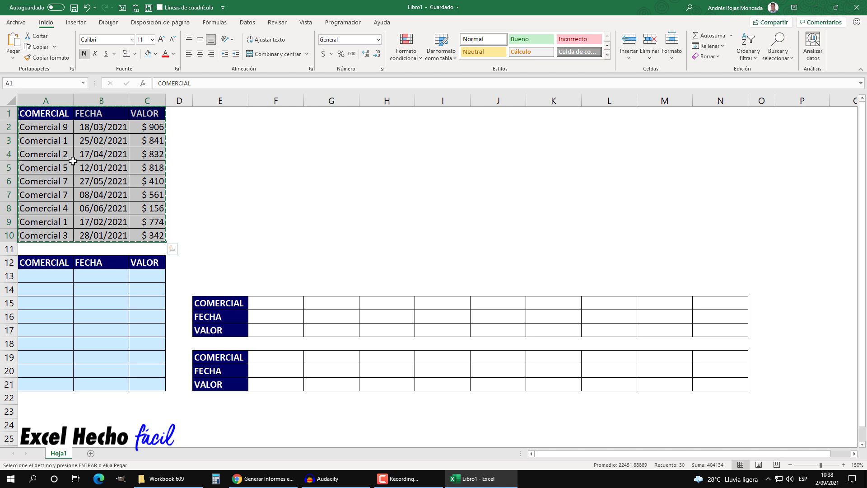
# Step: Paste the copied table transposed at E1 with the Transponer option, filling E1:N3
pyautogui.click(230, 114)
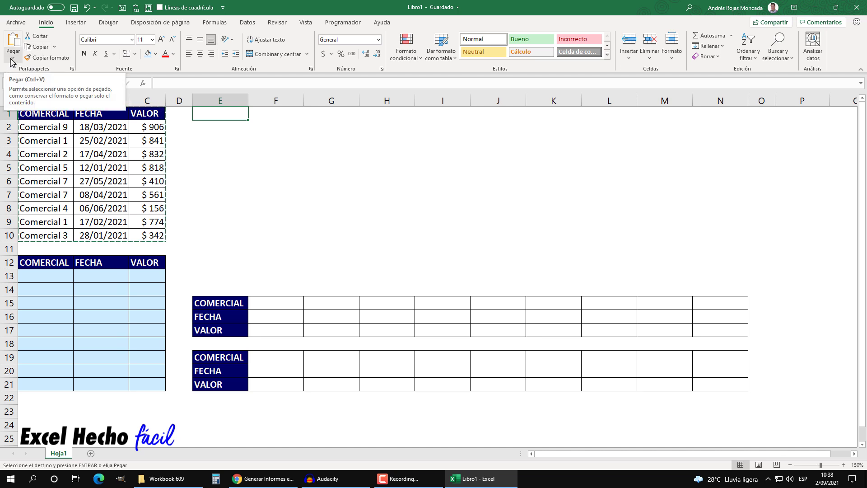
pyautogui.click(12, 58)
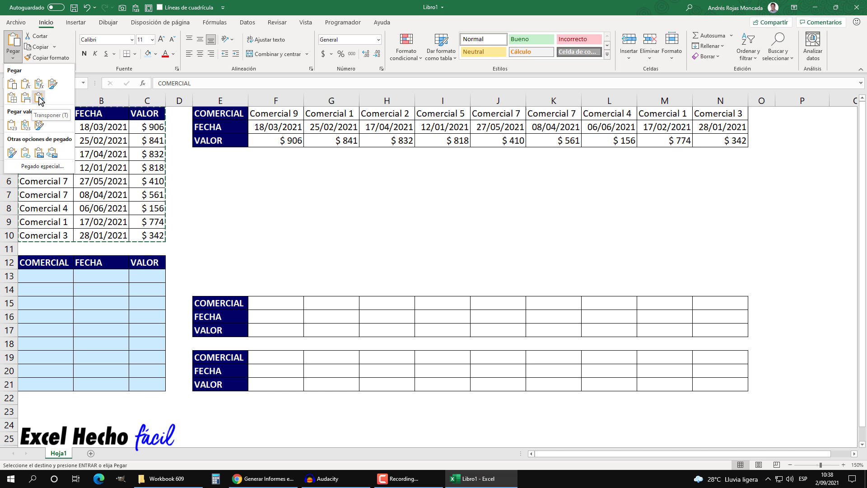
pyautogui.click(39, 100)
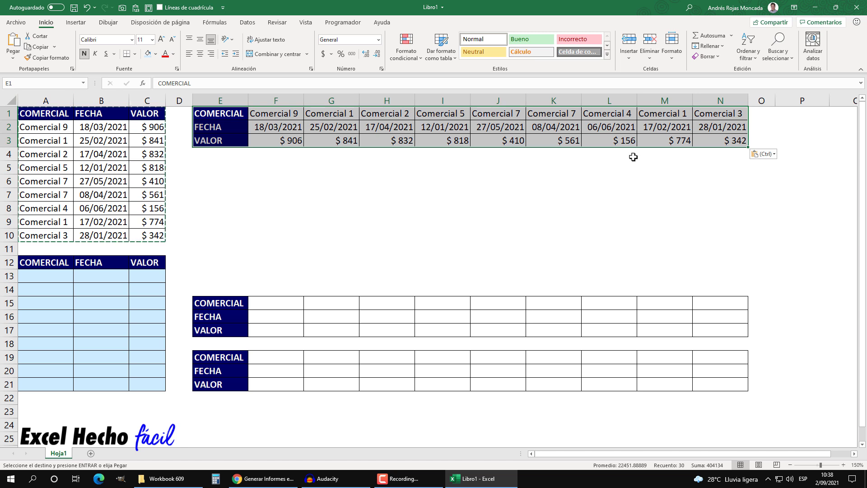
pyautogui.click(219, 167)
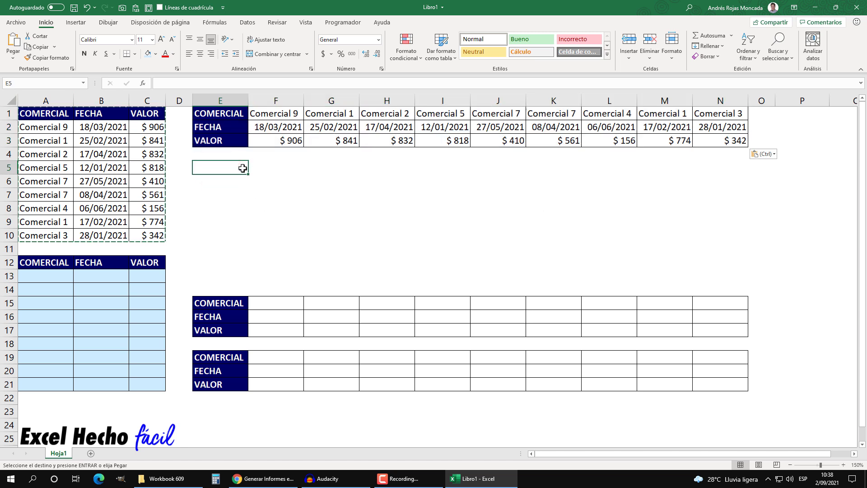
# Step: Paste the table again at E5 through Pegado especial with Transponer ticked
pyautogui.click(12, 58)
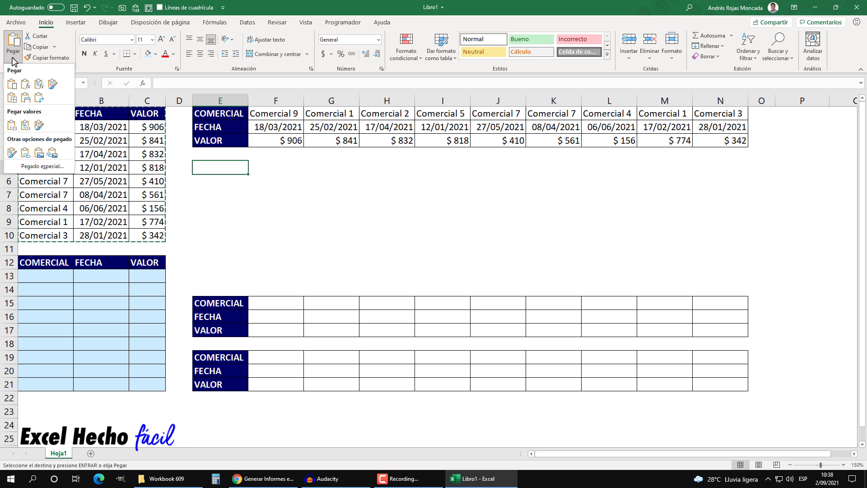
pyautogui.click(36, 166)
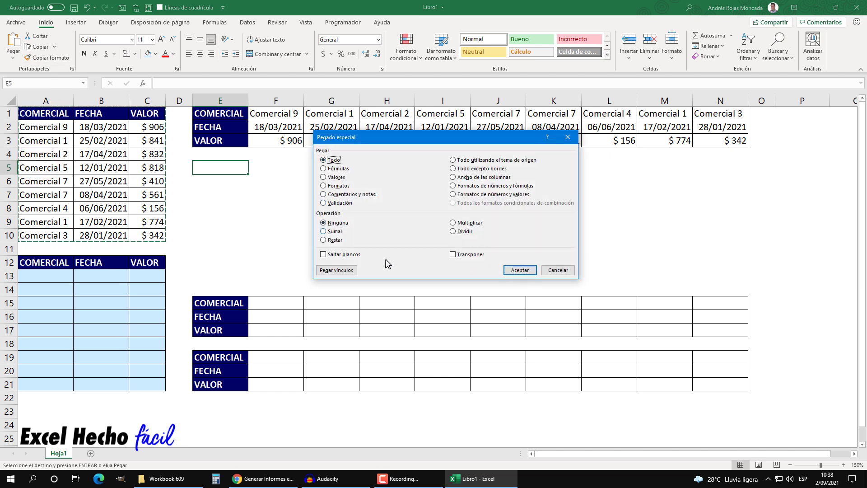
pyautogui.click(454, 255)
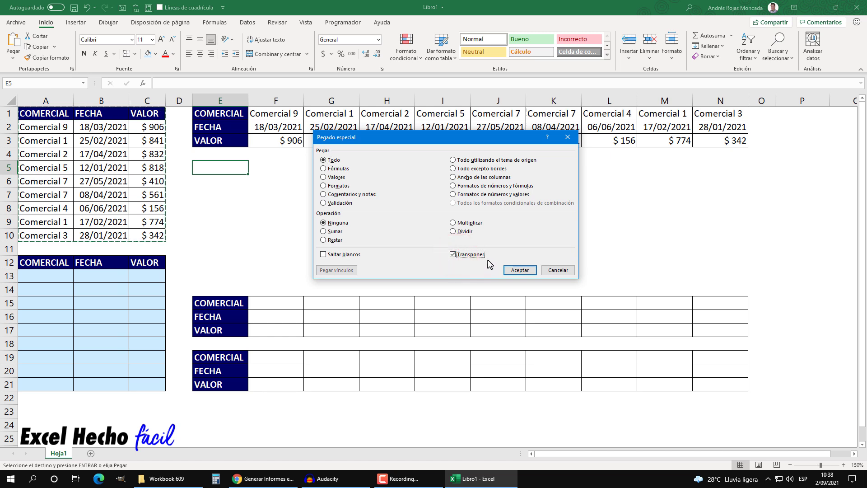
pyautogui.click(519, 271)
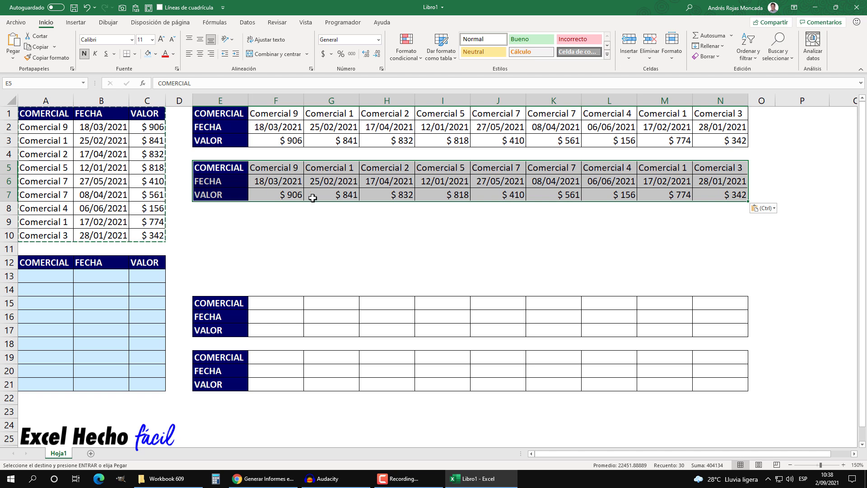
pyautogui.click(216, 224)
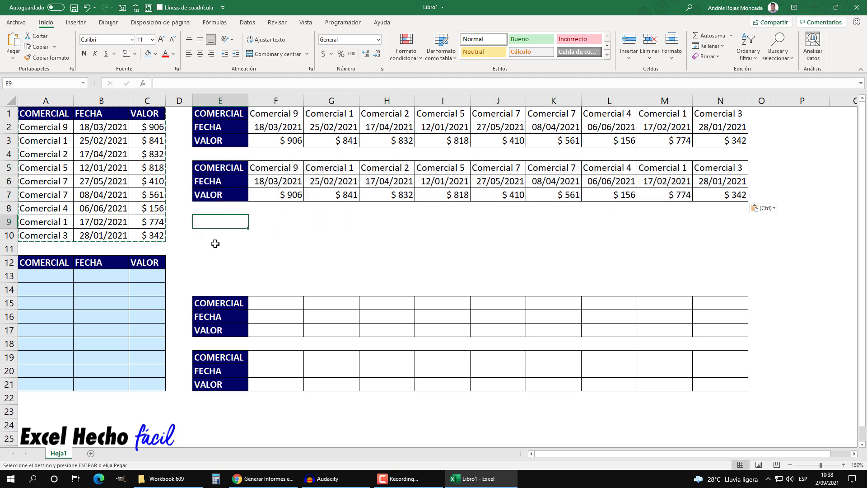
# Step: Paste the table at E9 and switch it to Transponer from the paste options, ending copy mode
pyautogui.hotkey('ctrl', 'v')
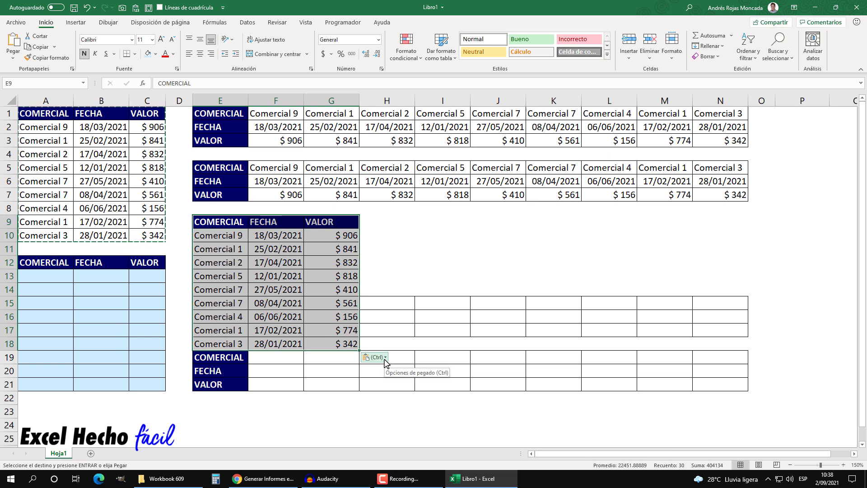
pyautogui.click(385, 359)
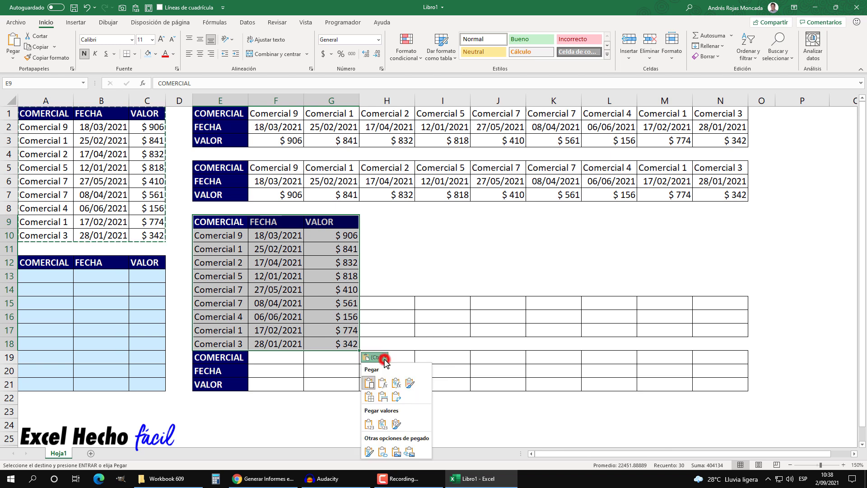
pyautogui.click(397, 399)
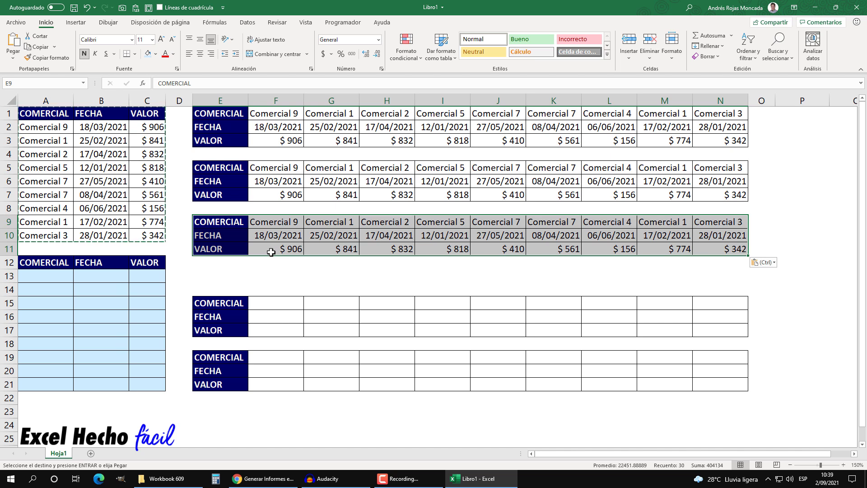
pyautogui.press('Escape')
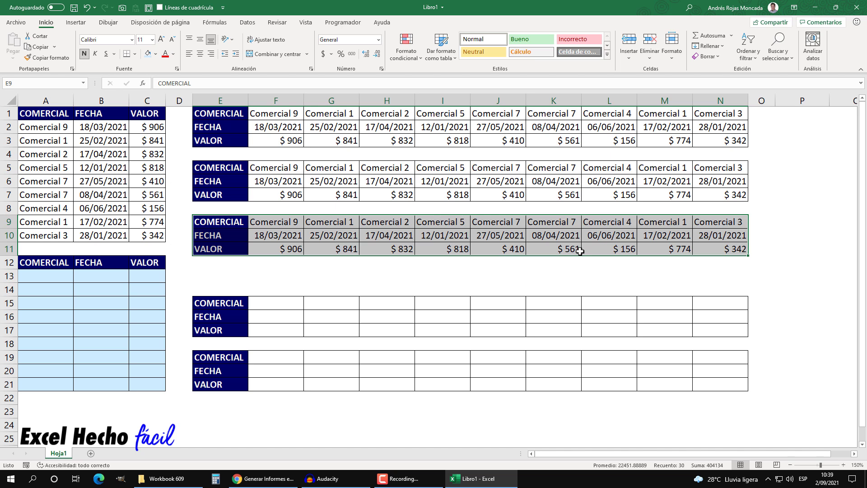
pyautogui.moveTo(276, 307)
pyautogui.mouseDown()
pyautogui.moveTo(733, 319)
pyautogui.moveTo(719, 330)
pyautogui.mouseUp()
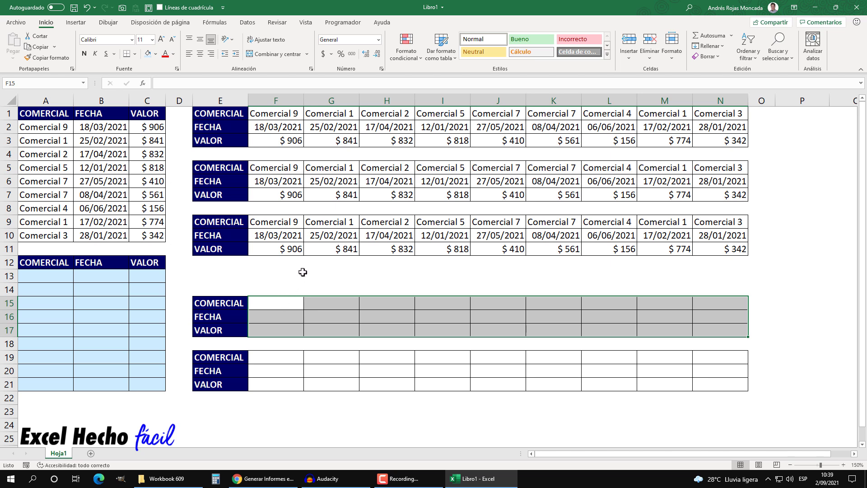
# Step: Enter {=TRANSPONER(A2:C10)} as an array formula across F15:N17 with Ctrl+Shift+Enter
pyautogui.write('=')
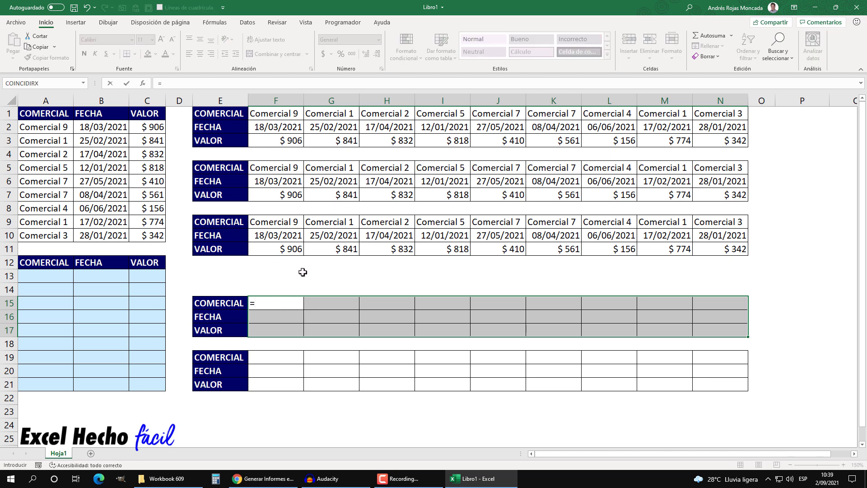
pyautogui.write('tr')
pyautogui.press('Tab')
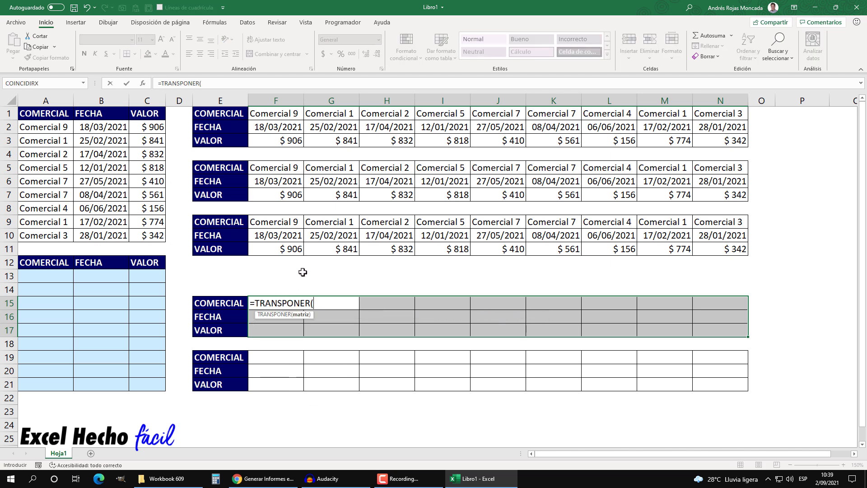
pyautogui.press('BackSpace')
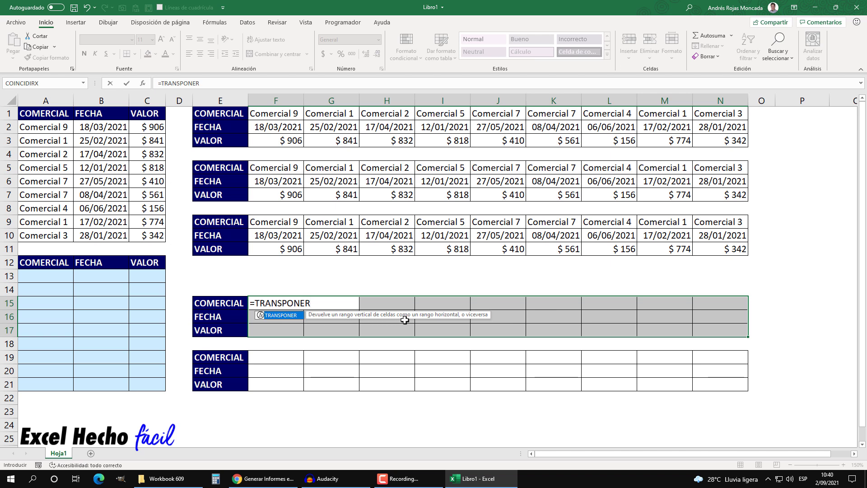
pyautogui.write('(')
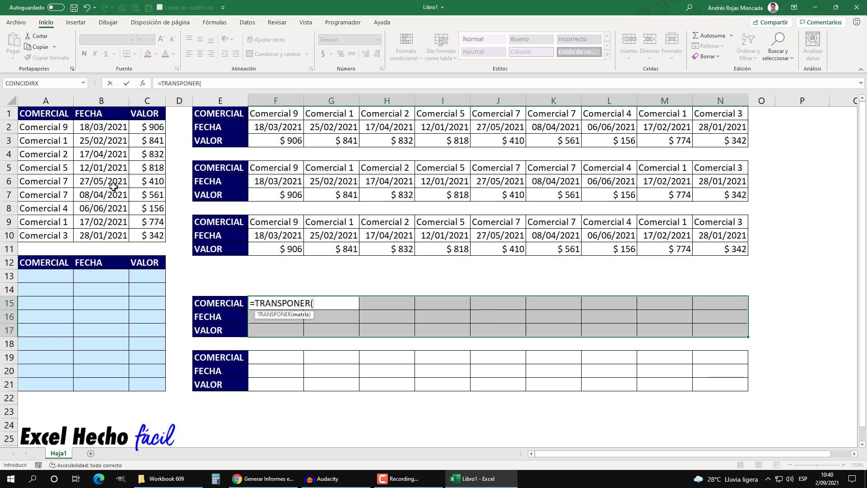
pyautogui.moveTo(65, 135); pyautogui.dragTo(147, 234)
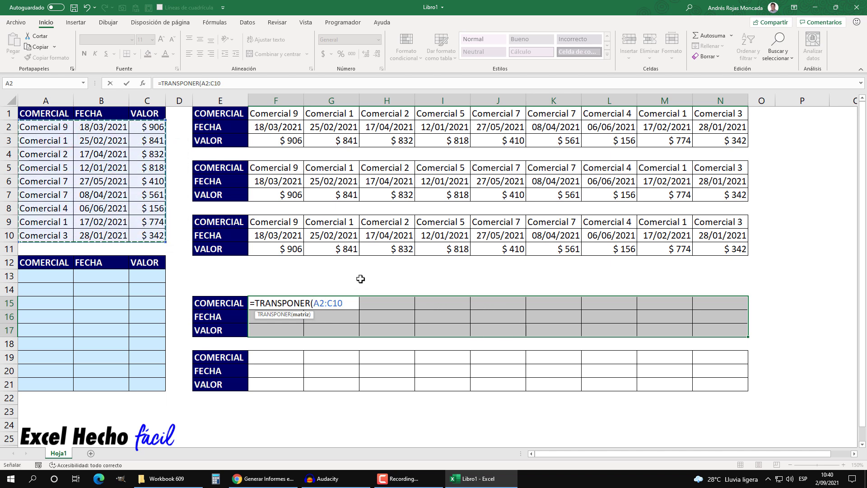
pyautogui.write(')')
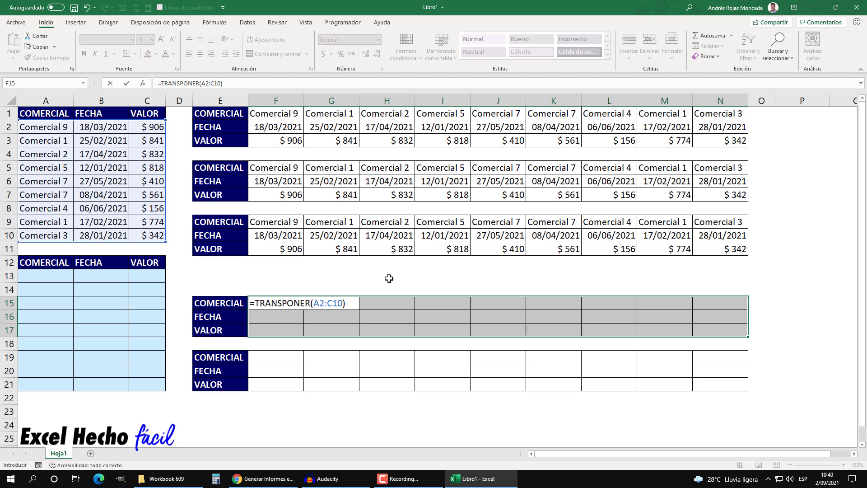
pyautogui.hotkey('ctrl', 'shift', 'Return')
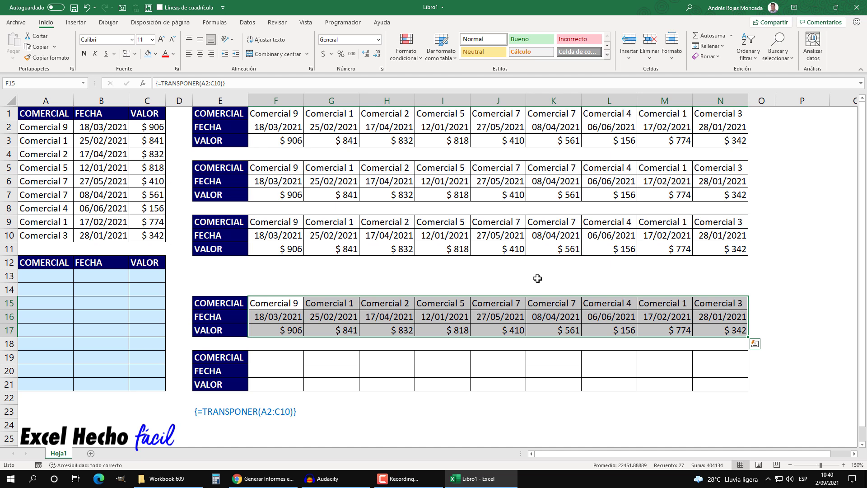
pyautogui.press('Escape')
pyautogui.click(283, 358)
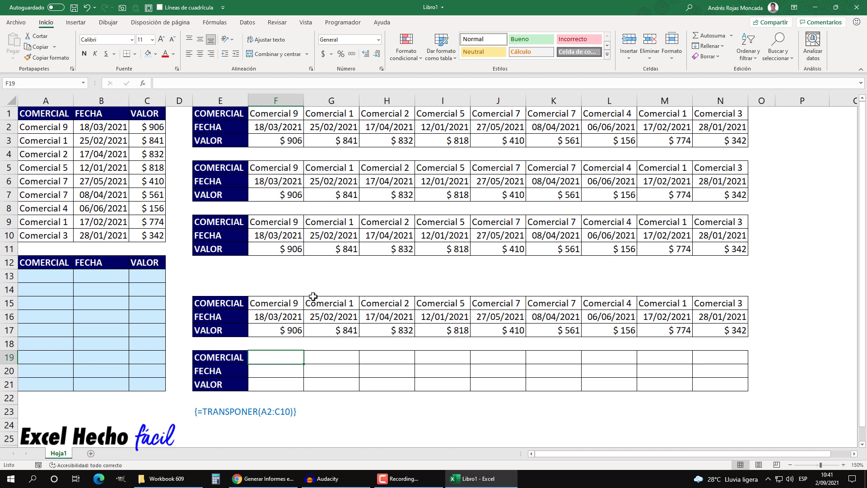
# Step: Begin F19's formula as =INDICE($A$2:$C$10, locking the source range with F4
pyautogui.write('=')
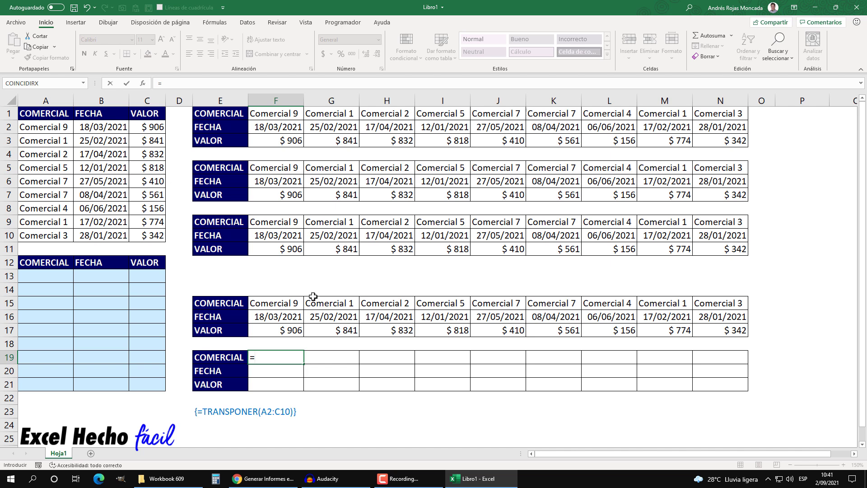
pyautogui.write('indi')
pyautogui.press('Tab')
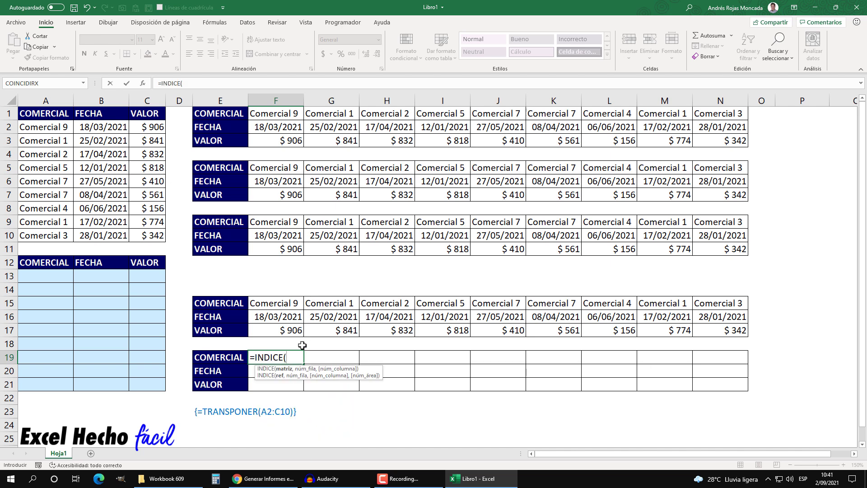
pyautogui.press('BackSpace')
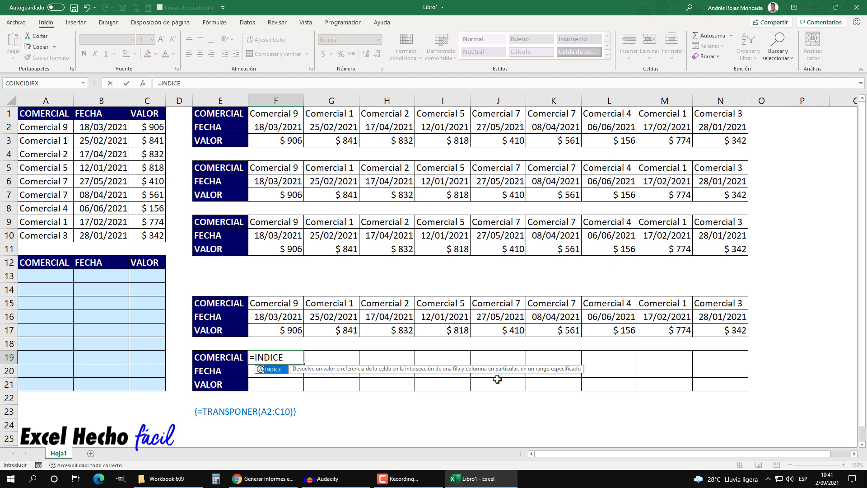
pyautogui.write('(')
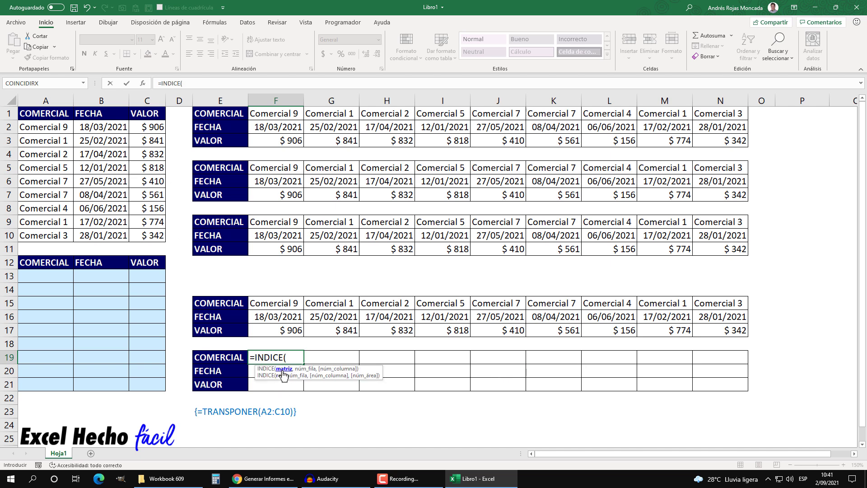
pyautogui.moveTo(50, 128); pyautogui.dragTo(156, 234)
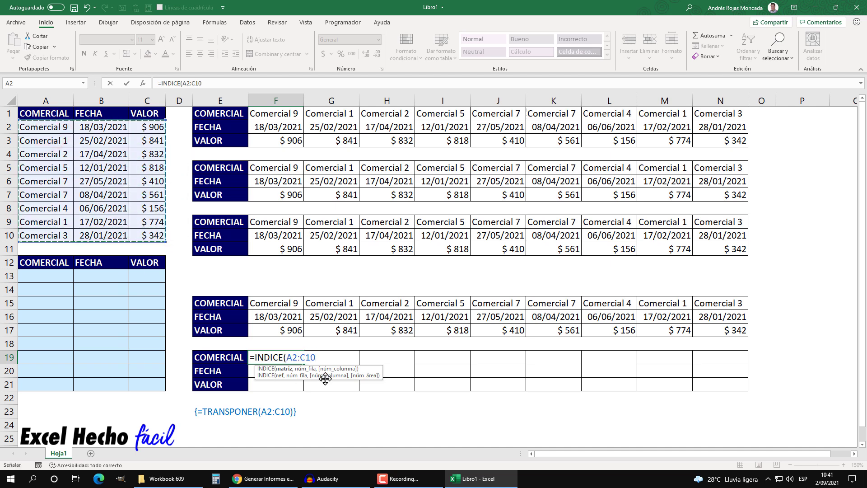
pyautogui.press('F3')
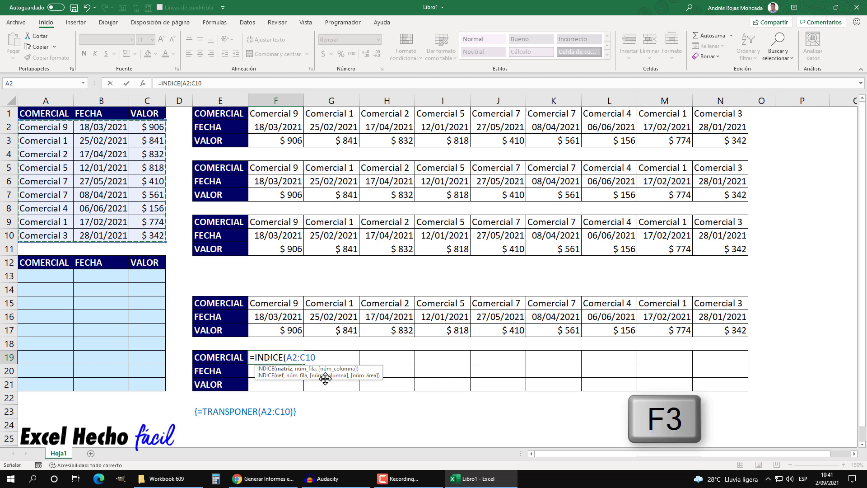
pyautogui.hotkey('ctrl', 'z')
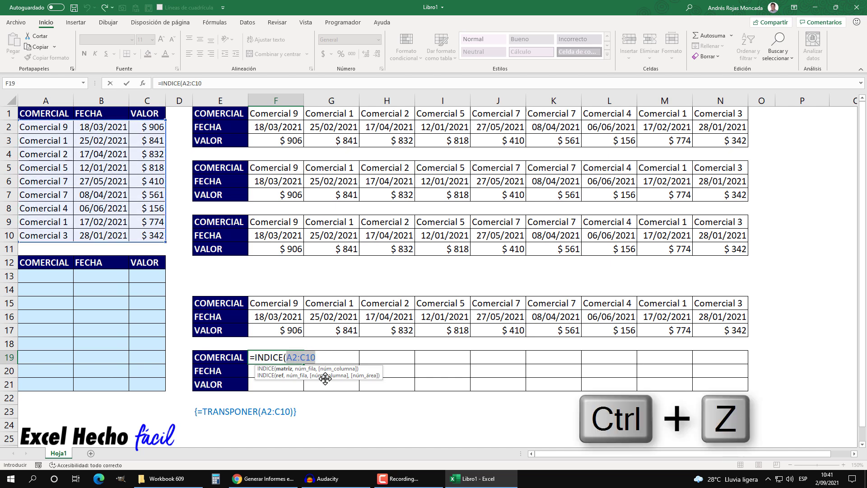
pyautogui.press('F4')
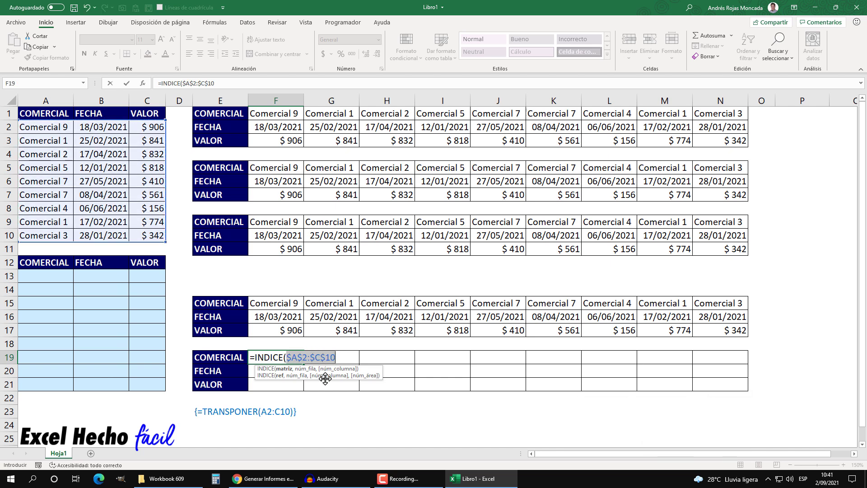
pyautogui.click(345, 355)
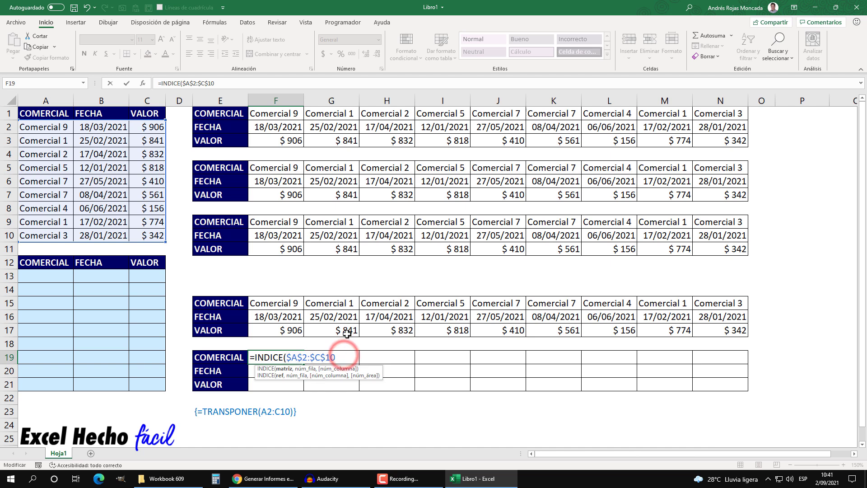
pyautogui.write(',')
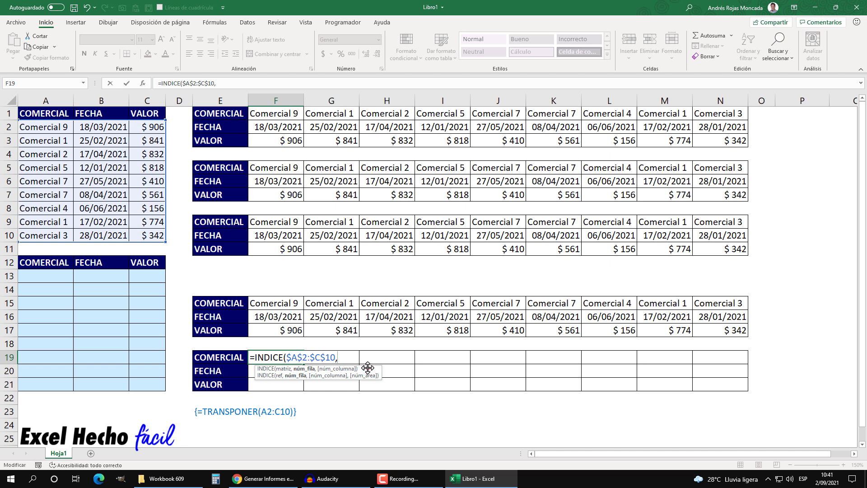
pyautogui.moveTo(367, 368)
pyautogui.mouseDown()
pyautogui.moveTo(320, 278)
pyautogui.moveTo(306, 279)
pyautogui.mouseUp()
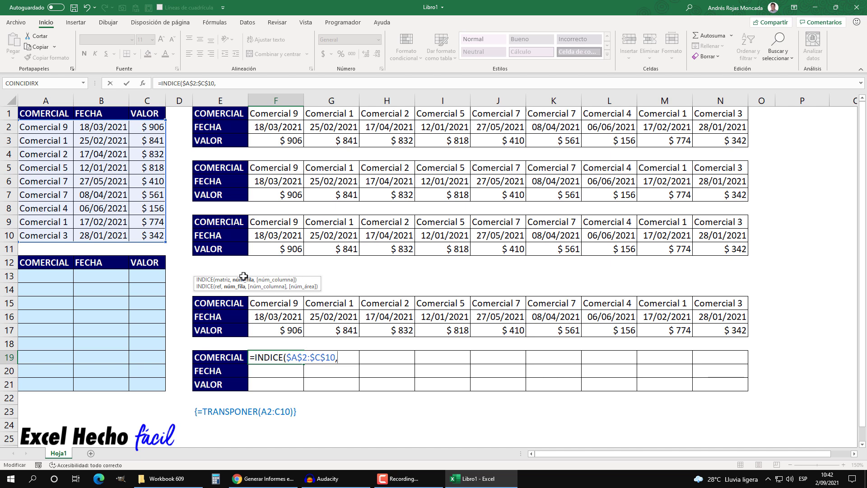
# Step: Add COLUMNAS($F$19:F19) as the INDICE row-number argument in F19
pyautogui.write('colu')
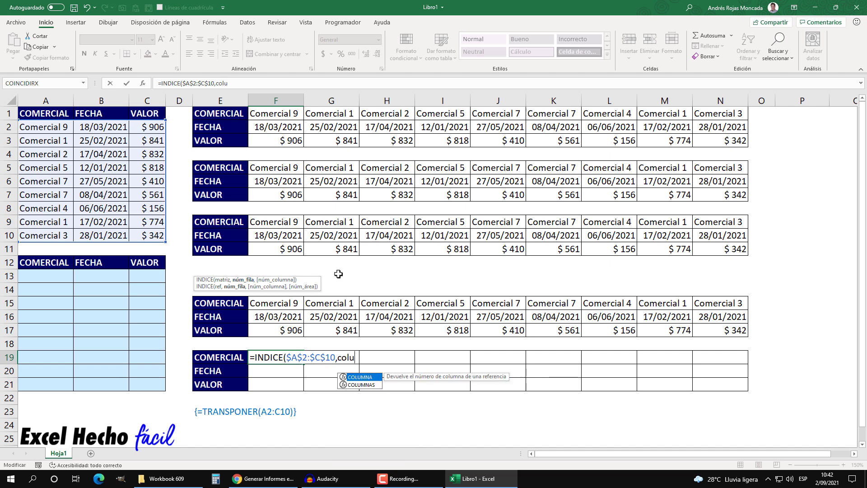
pyautogui.press('Down')
pyautogui.press('Tab')
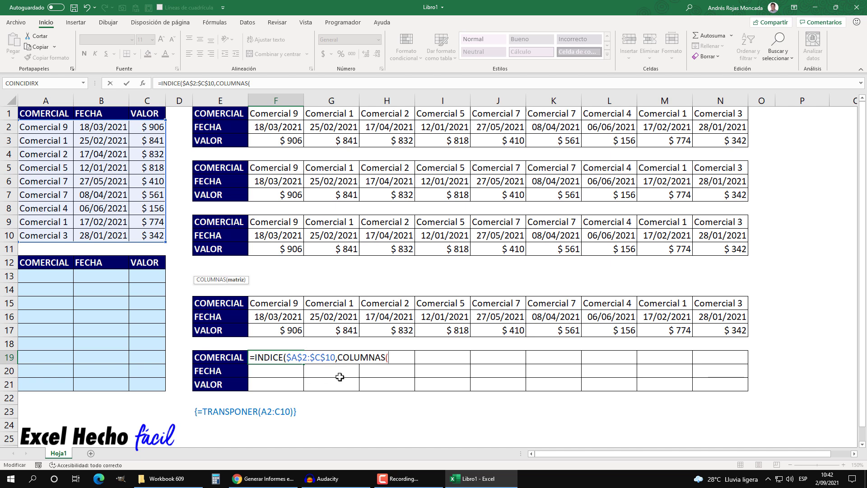
pyautogui.click(337, 358)
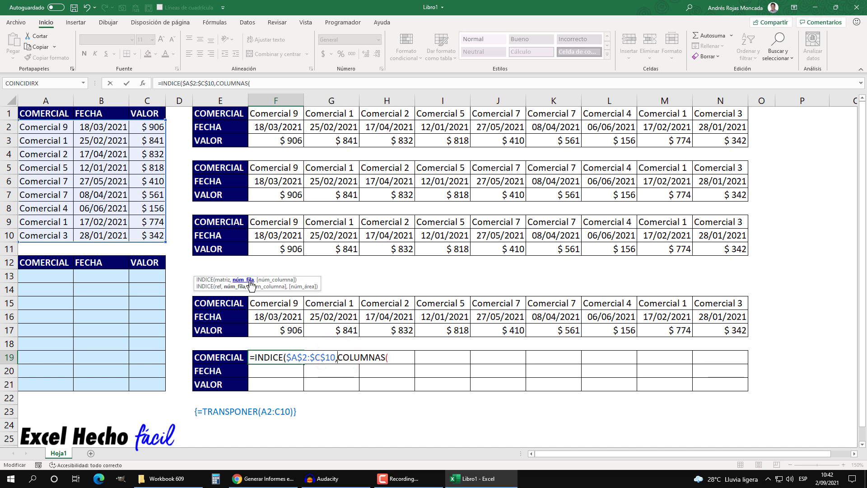
pyautogui.click(391, 356)
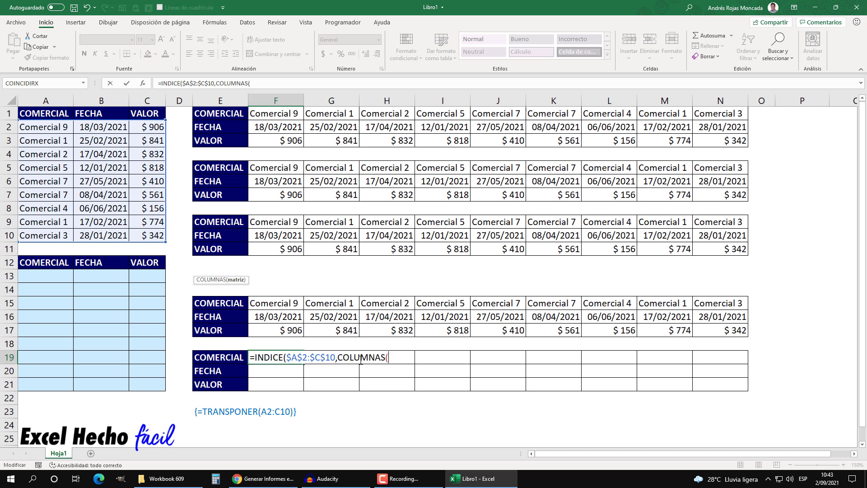
pyautogui.write('F19')
pyautogui.press('F4')
pyautogui.write(':')
pyautogui.write('F19')
pyautogui.click(335, 358)
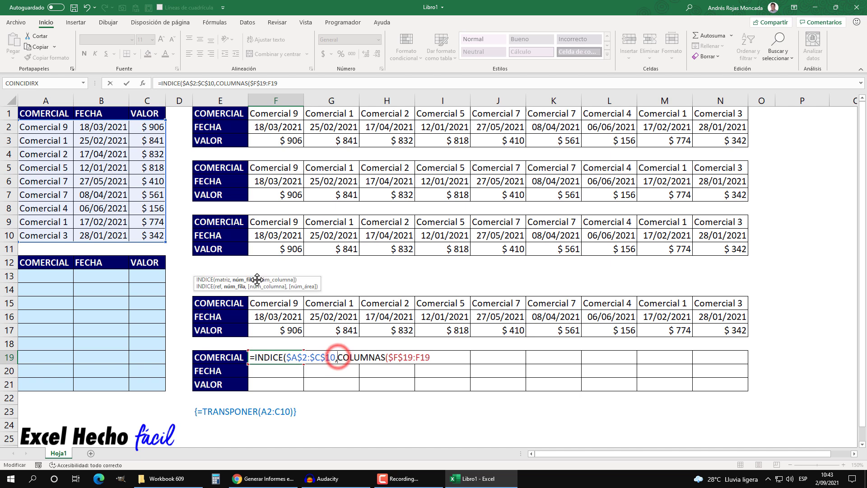
pyautogui.click(245, 279)
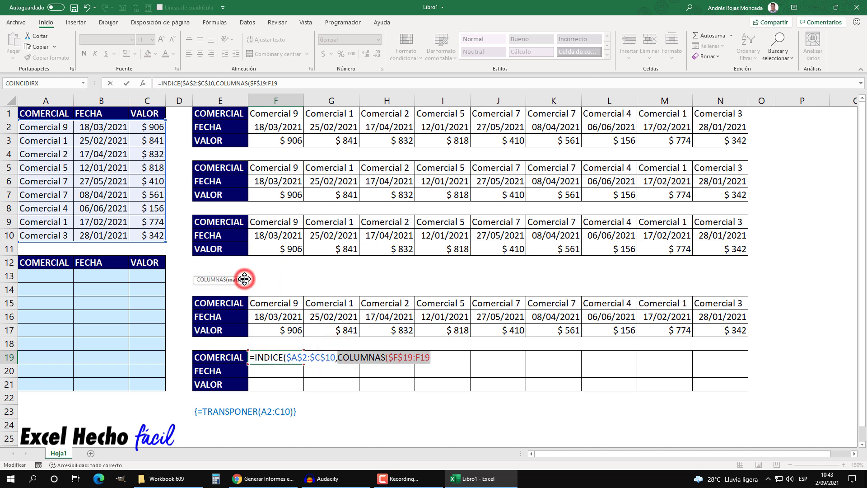
pyautogui.click(432, 358)
# Step: Add FILAS($F$19:F19) as the INDICE column argument, pasting the copied range text
pyautogui.write('),')
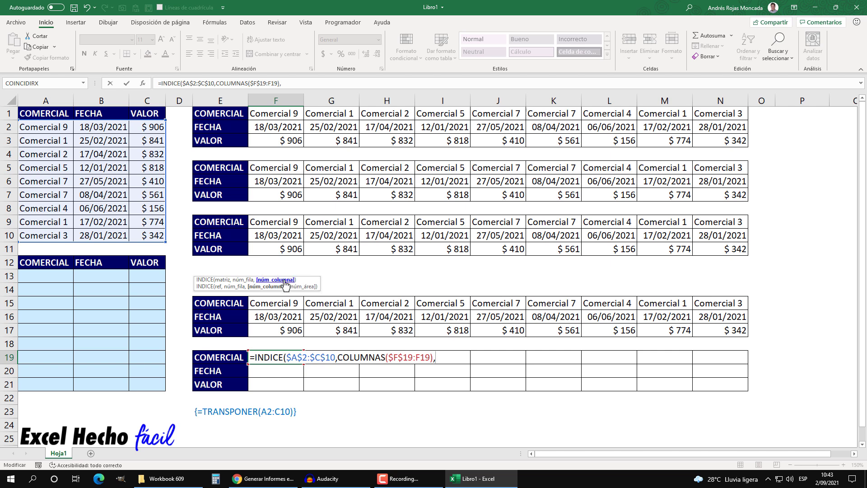
pyautogui.write('fil')
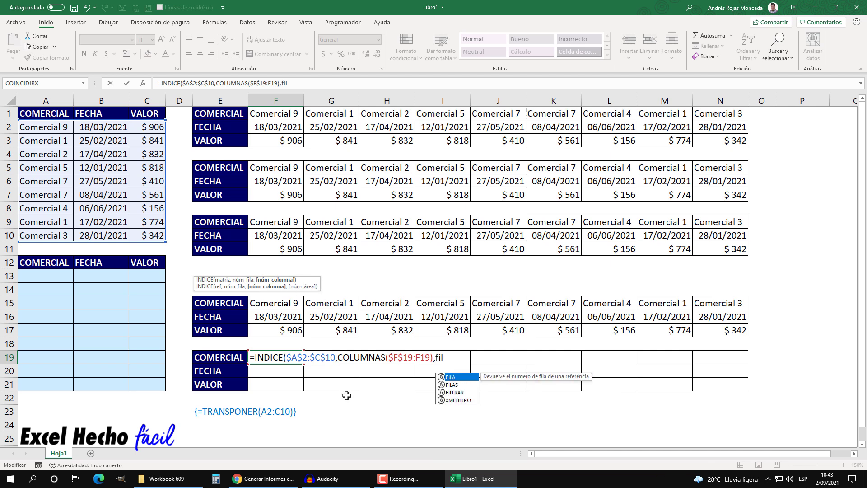
pyautogui.press('Tab')
pyautogui.press('BackSpace')
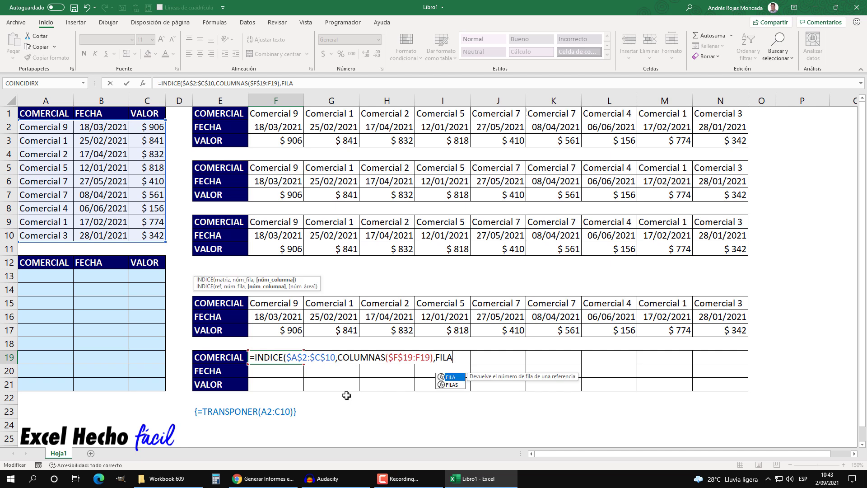
pyautogui.press('Down')
pyautogui.press('Tab')
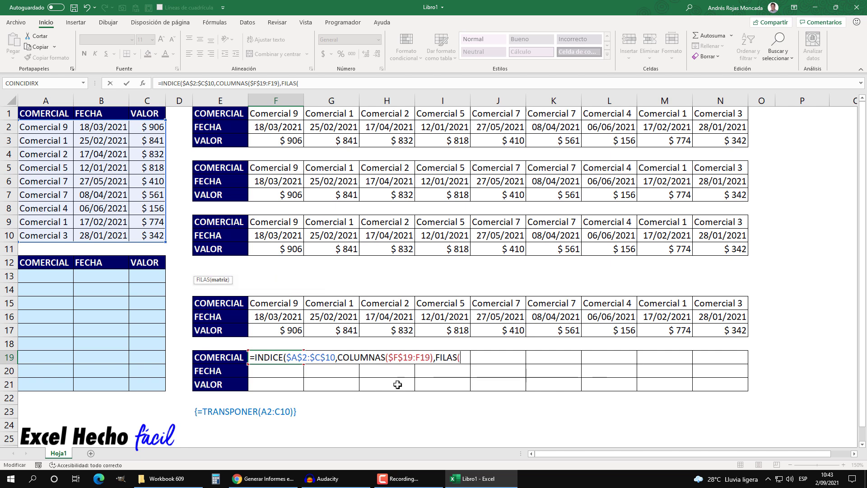
pyautogui.moveTo(430, 357); pyautogui.dragTo(389, 357)
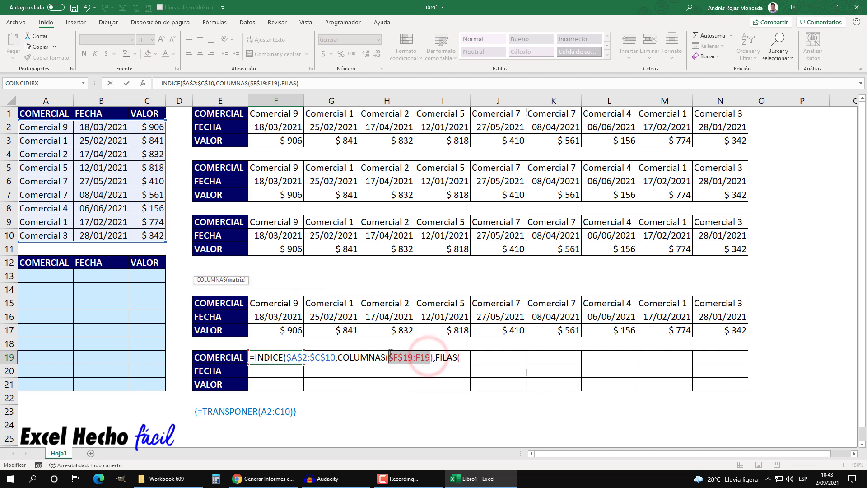
pyautogui.hotkey('ctrl', 'c')
pyautogui.click(464, 357)
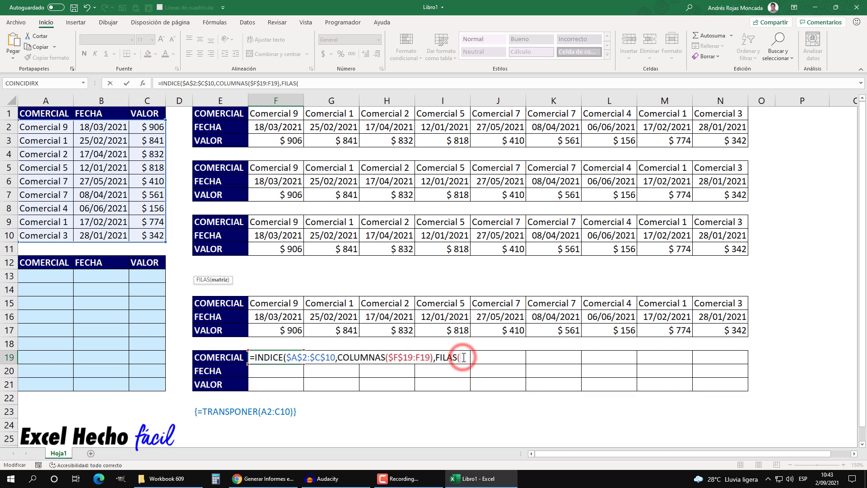
pyautogui.hotkey('ctrl', 'v')
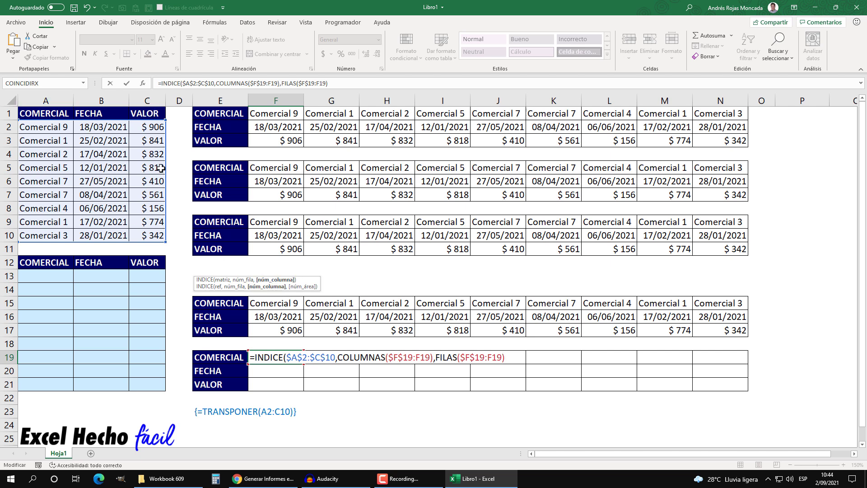
# Step: Close and commit the F19 INDICE formula, then fill it across F19:N21
pyautogui.write(')')
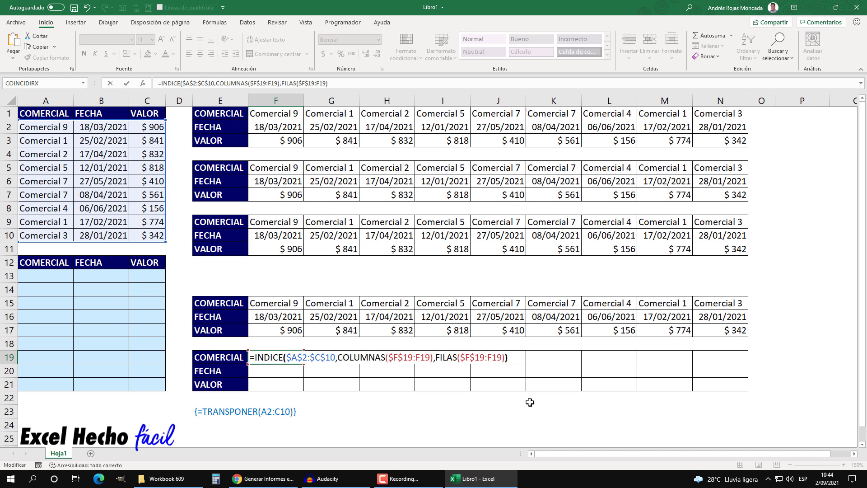
pyautogui.press('Return')
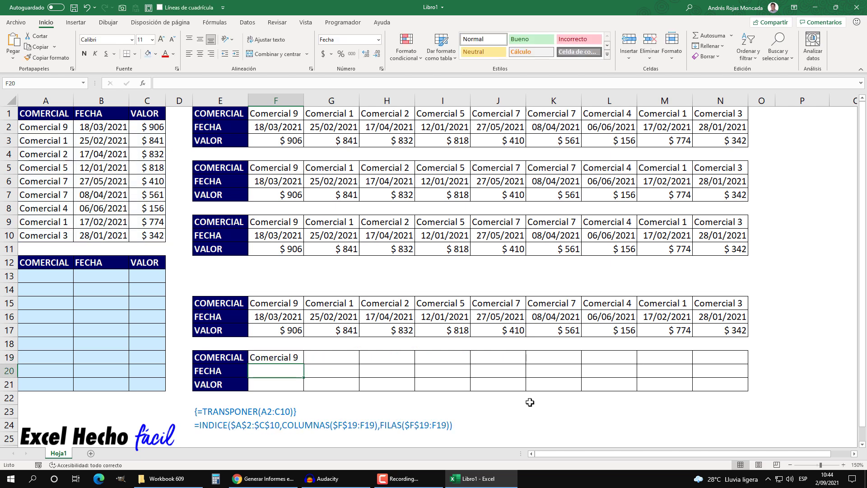
pyautogui.click(253, 357)
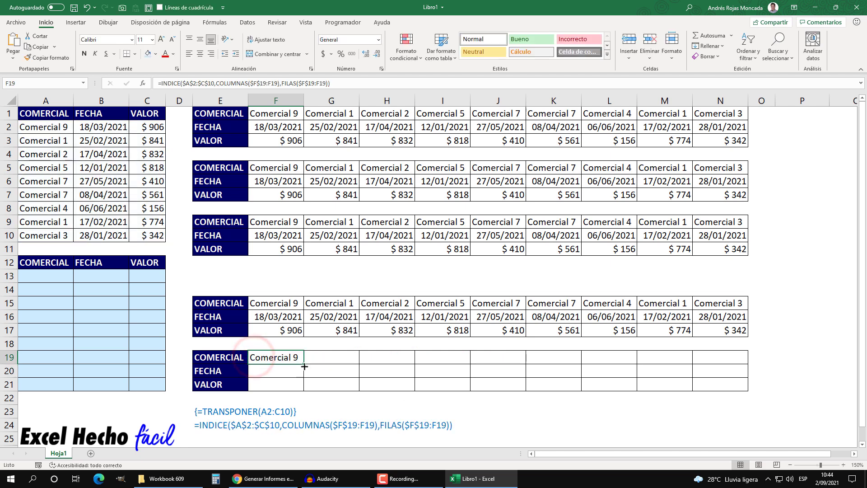
pyautogui.moveTo(304, 364)
pyautogui.mouseDown()
pyautogui.moveTo(731, 377)
pyautogui.moveTo(749, 395)
pyautogui.mouseUp()
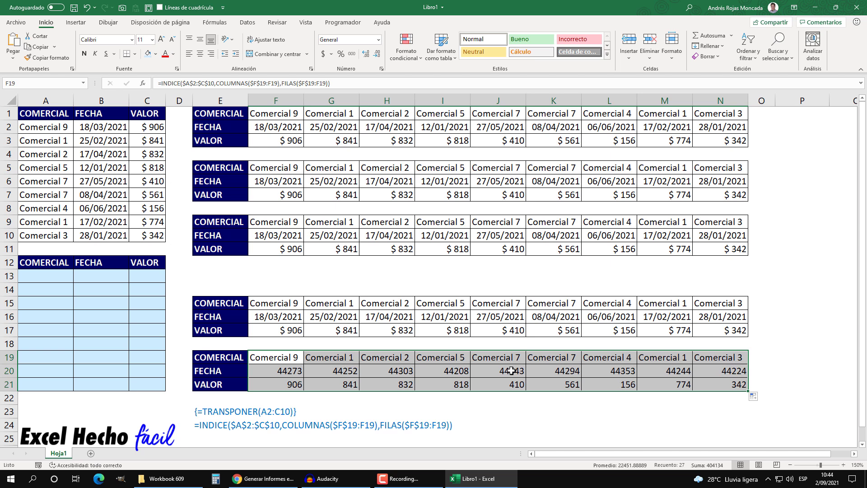
pyautogui.click(275, 371)
pyautogui.hotkey('ctrl', 'shift', 'Right')
# Step: Copy F16's date format onto F20:N20 and F17's currency format onto F21:N21
pyautogui.click(299, 318)
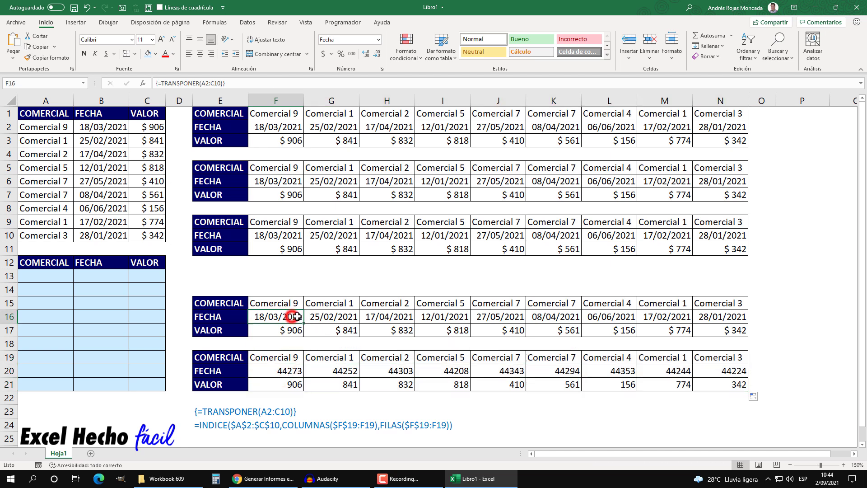
pyautogui.click(49, 58)
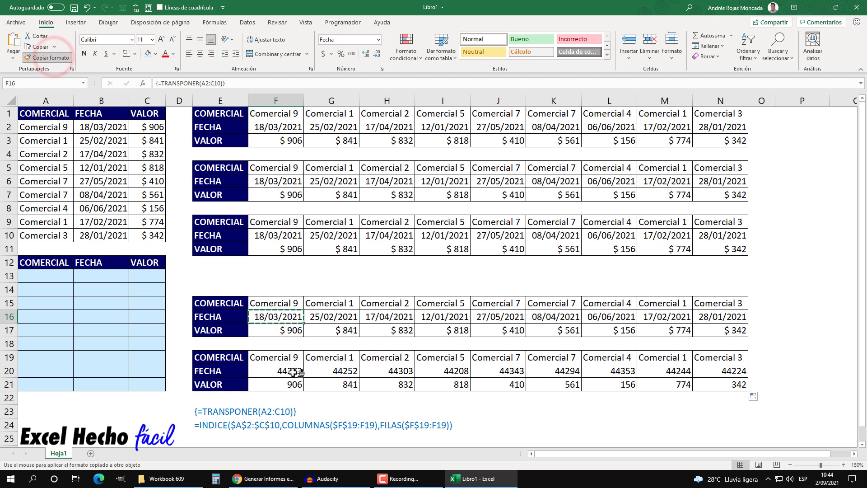
pyautogui.moveTo(277, 372); pyautogui.dragTo(728, 371)
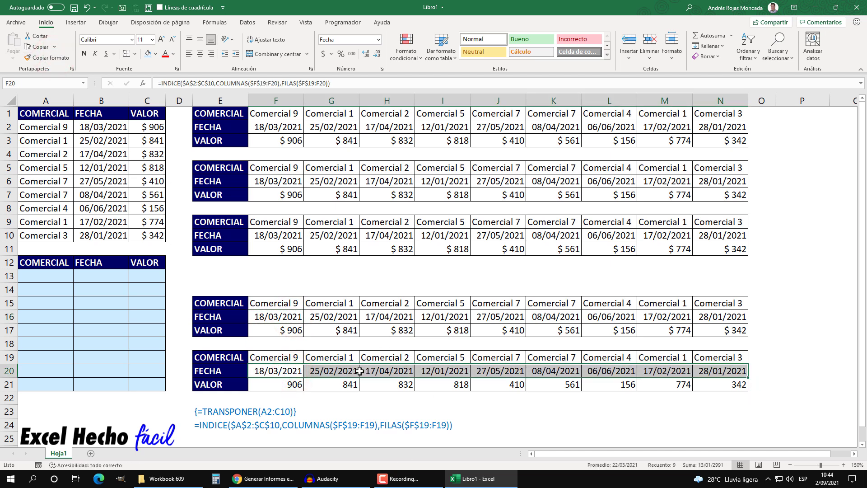
pyautogui.click(294, 330)
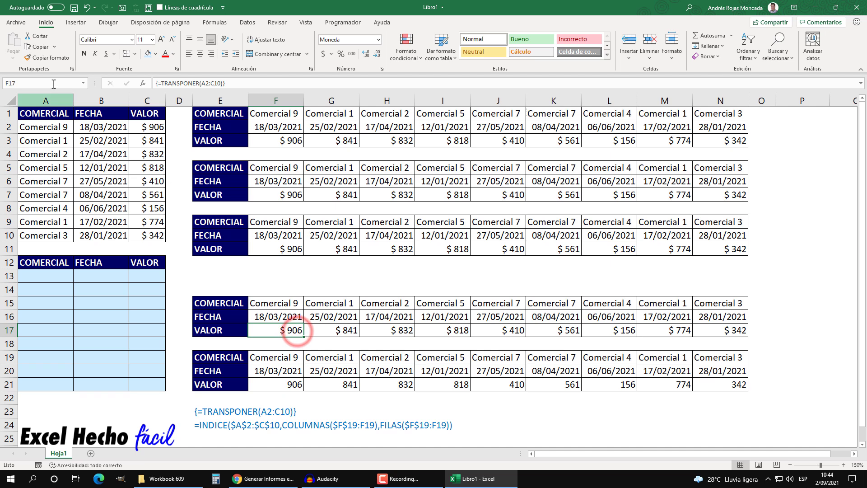
pyautogui.click(52, 58)
pyautogui.moveTo(285, 384); pyautogui.dragTo(716, 385)
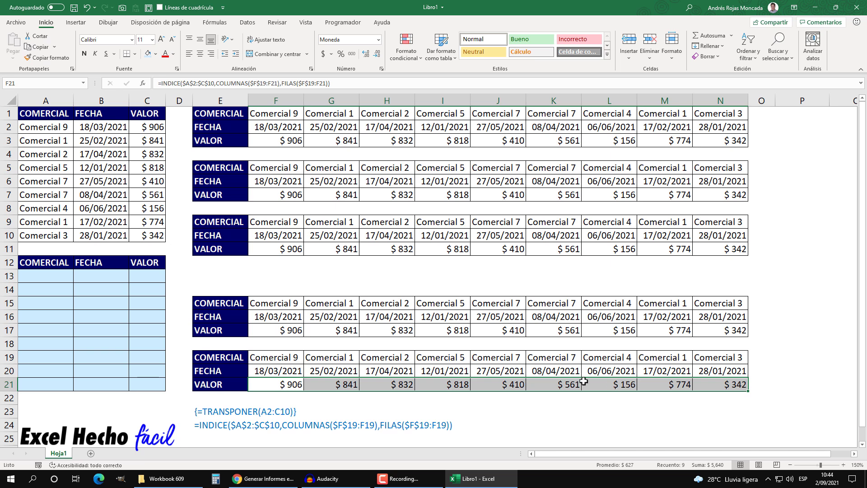
pyautogui.click(38, 275)
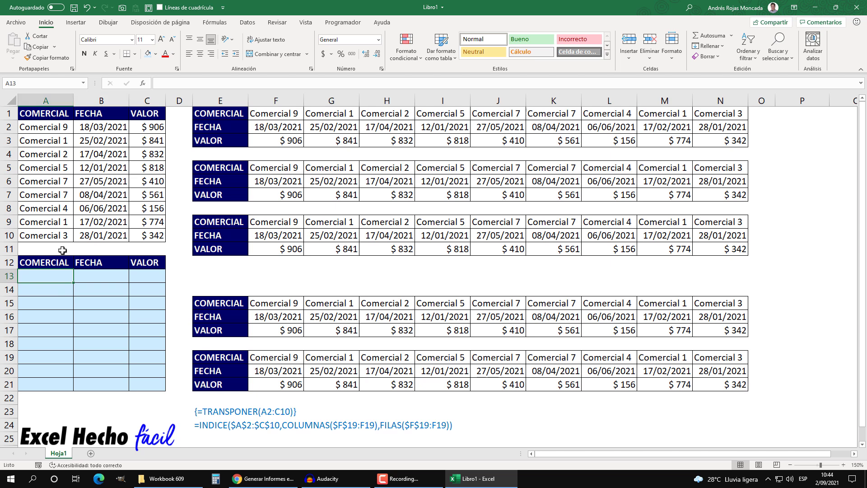
pyautogui.moveTo(48, 235); pyautogui.dragTo(149, 235)
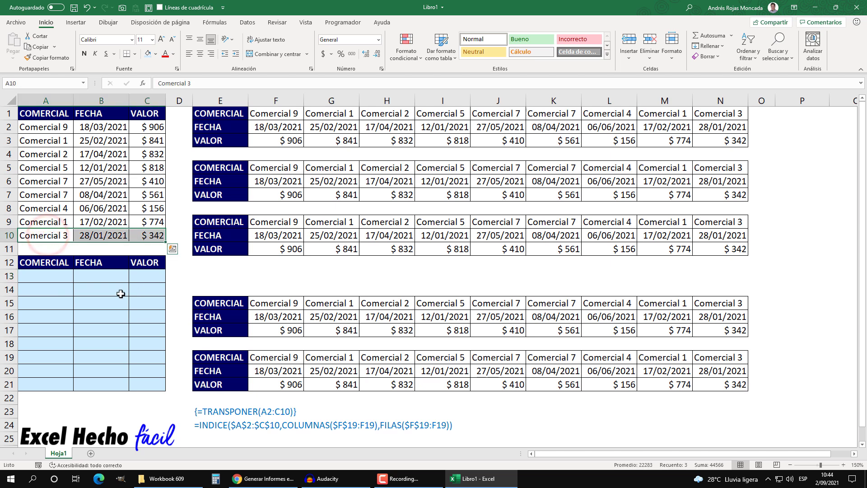
pyautogui.moveTo(47, 275); pyautogui.dragTo(151, 275)
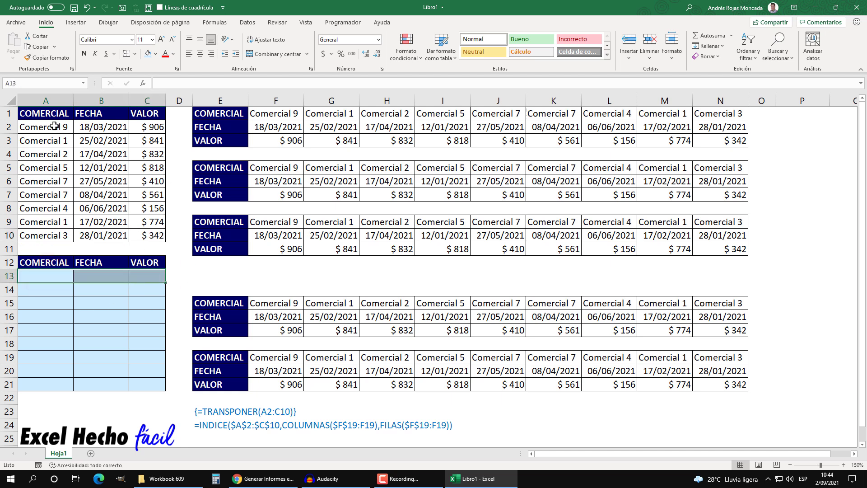
pyautogui.moveTo(54, 126); pyautogui.dragTo(154, 127)
pyautogui.moveTo(56, 383); pyautogui.dragTo(163, 381)
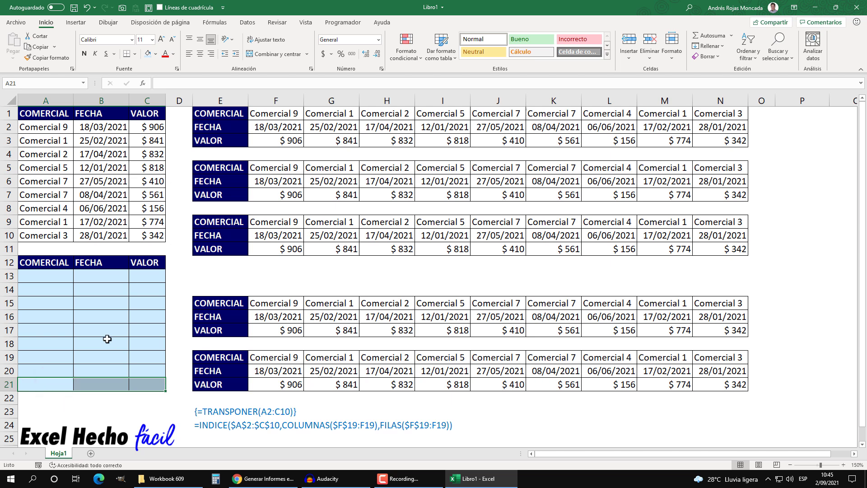
# Step: In A13, start =INDICE(A$2:A$10, with the name range row-locked, followed by FILAS(
pyautogui.click(51, 276)
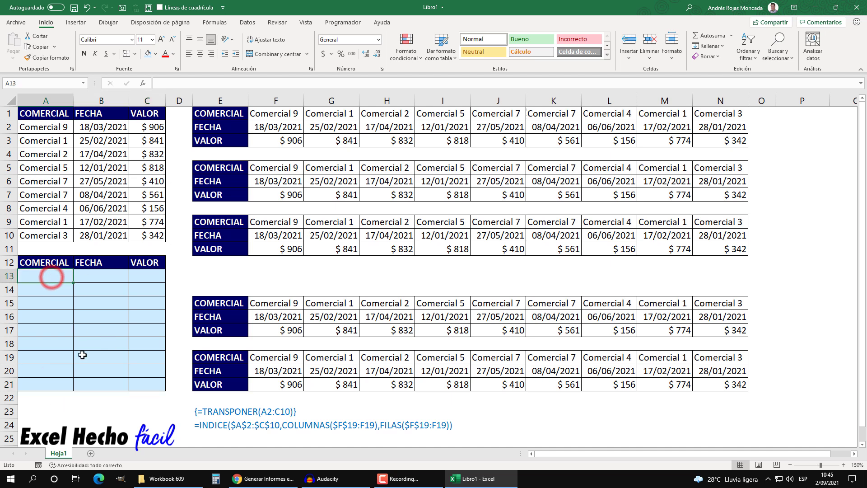
pyautogui.write('=')
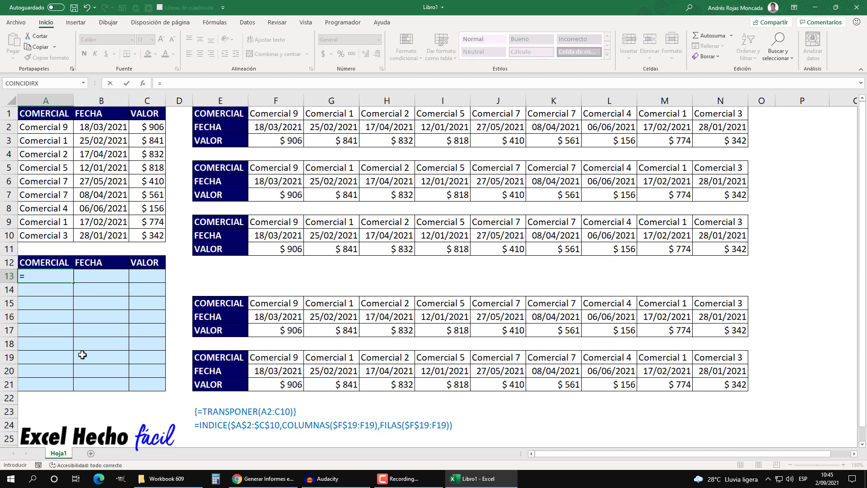
pyautogui.write('indi')
pyautogui.press('Tab')
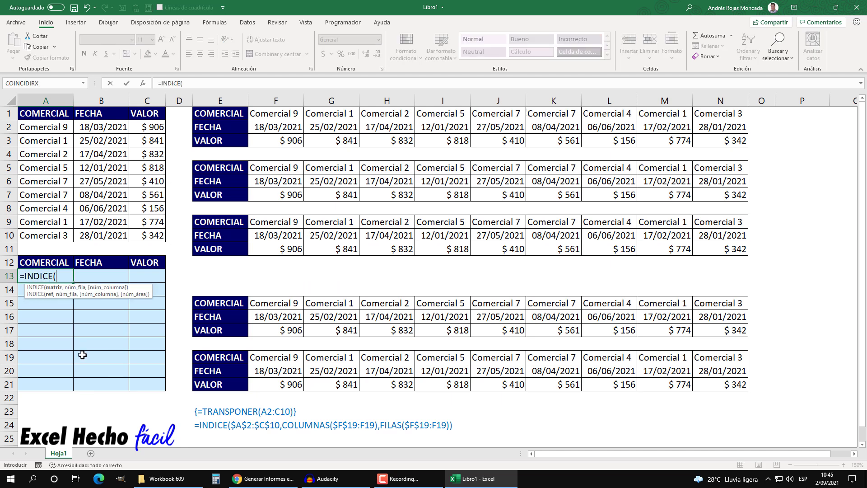
pyautogui.moveTo(58, 129); pyautogui.dragTo(59, 235)
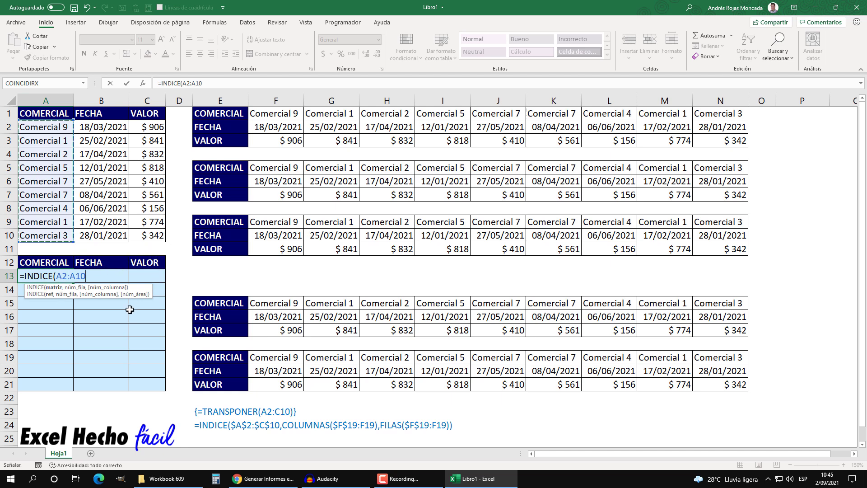
pyautogui.press('F4')
pyautogui.press('F4')
pyautogui.write('$10,')
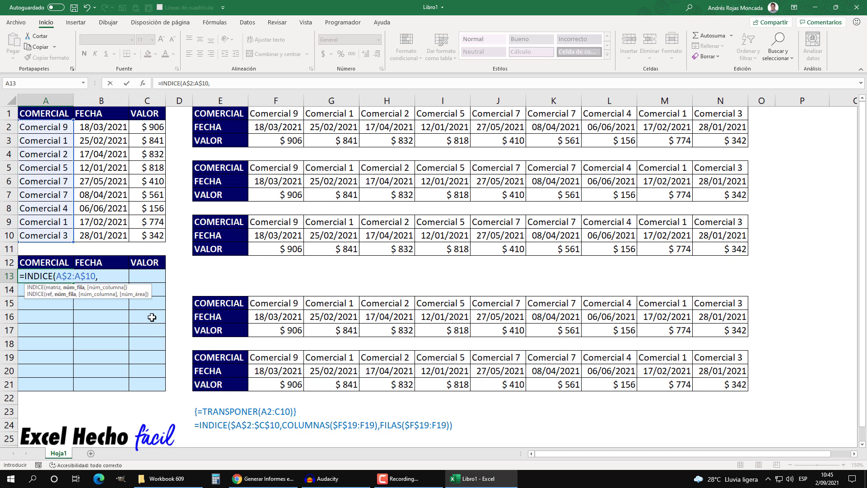
pyautogui.write('FILAS(')
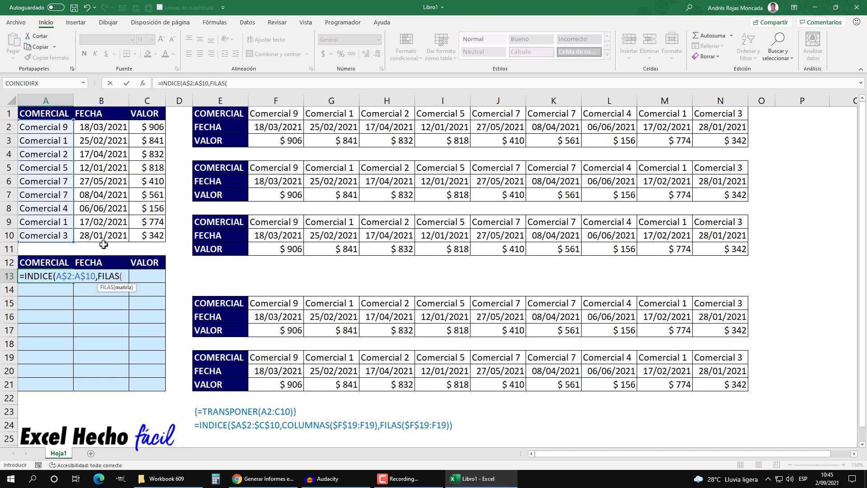
# Step: Complete A13's formula with FILAS over A2:A10, locking only the end row, returning Comercial 3
pyautogui.write('A2:')
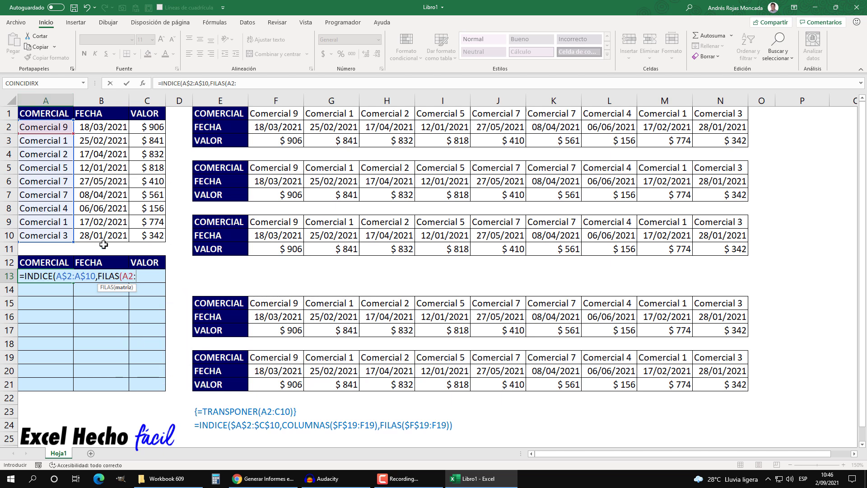
pyautogui.write('A10')
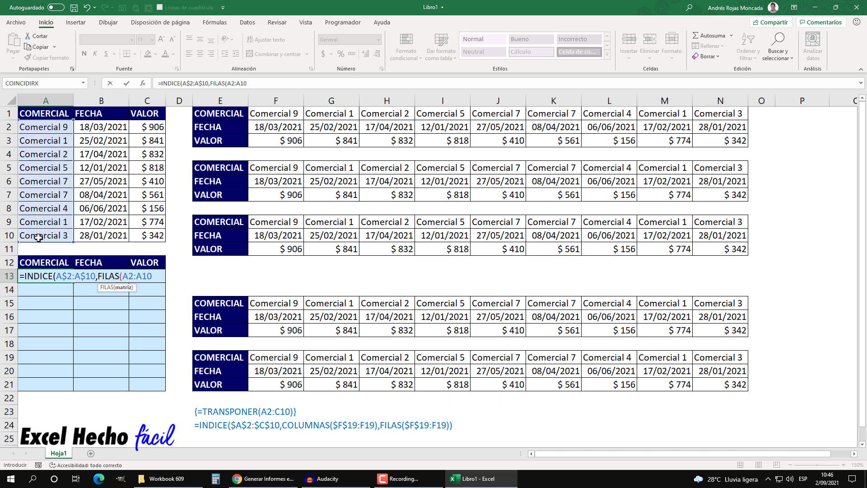
pyautogui.click(144, 276)
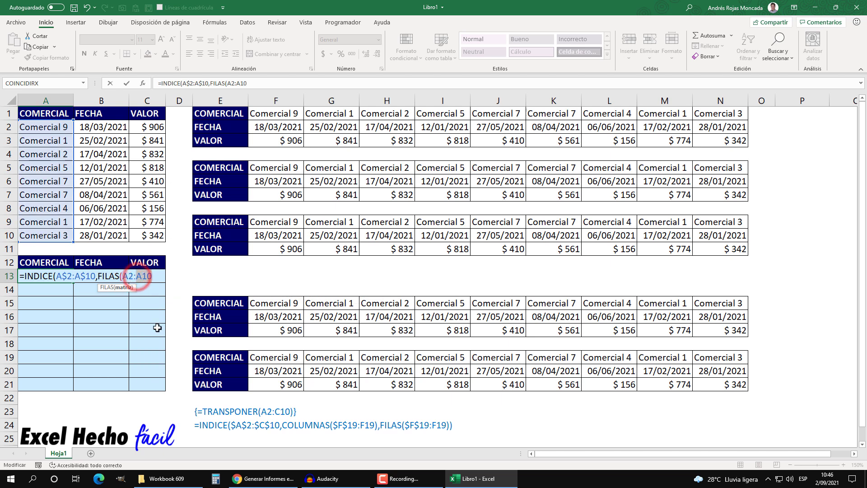
pyautogui.press('F4')
pyautogui.press('F4')
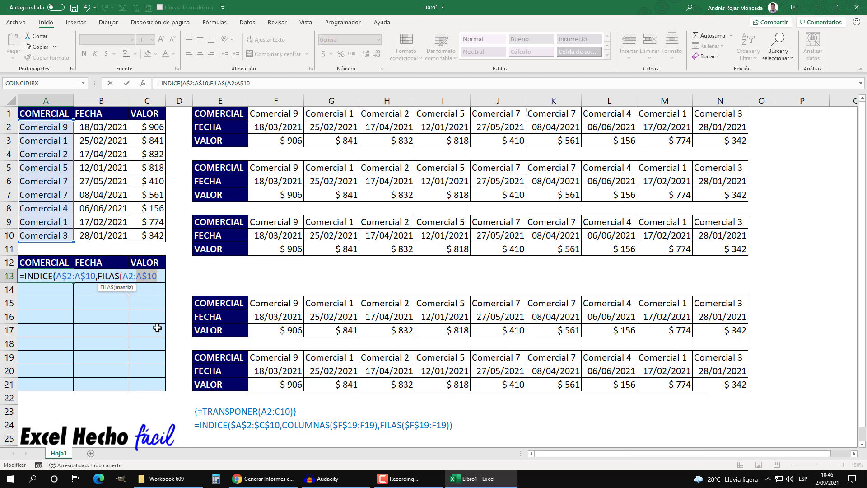
pyautogui.click(141, 275)
pyautogui.click(163, 276)
pyautogui.write(')')
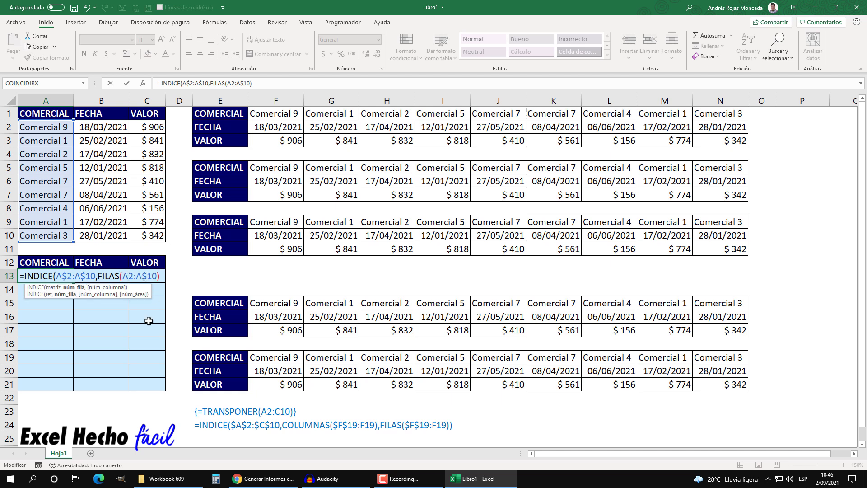
pyautogui.write(')')
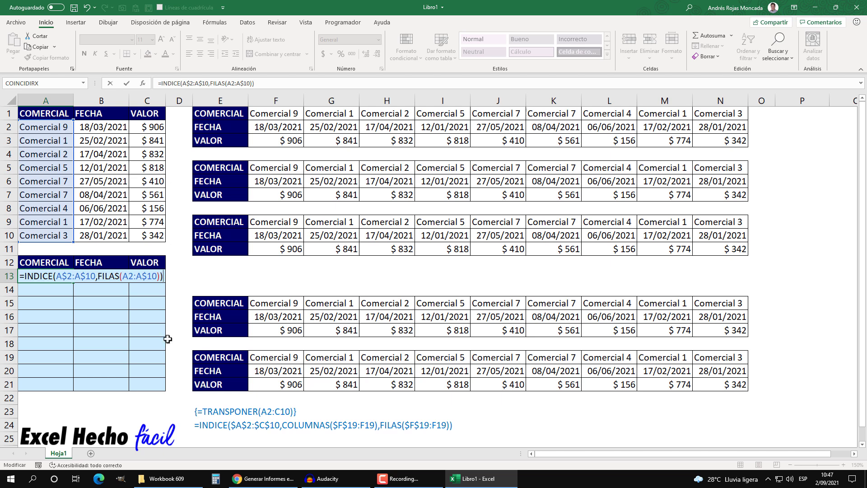
pyautogui.press('Return')
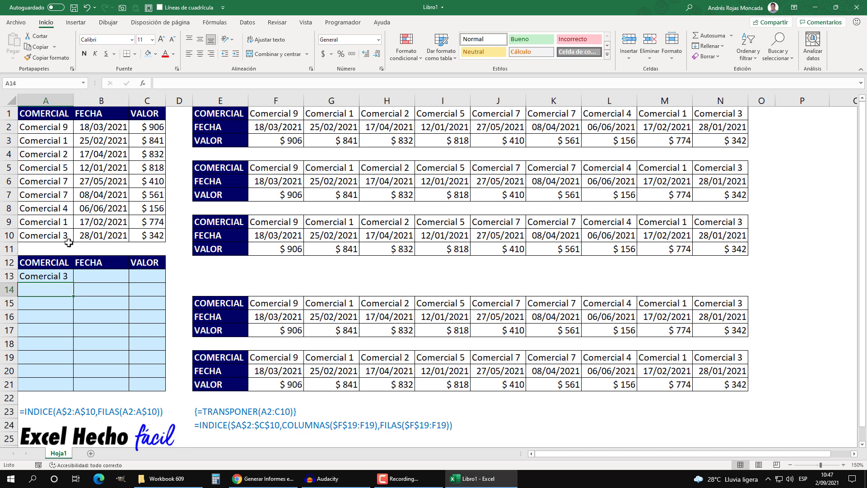
# Step: Fill A13's reversing formula down to row 21 and across to column C
pyautogui.click(70, 276)
pyautogui.moveTo(74, 283); pyautogui.dragTo(68, 385)
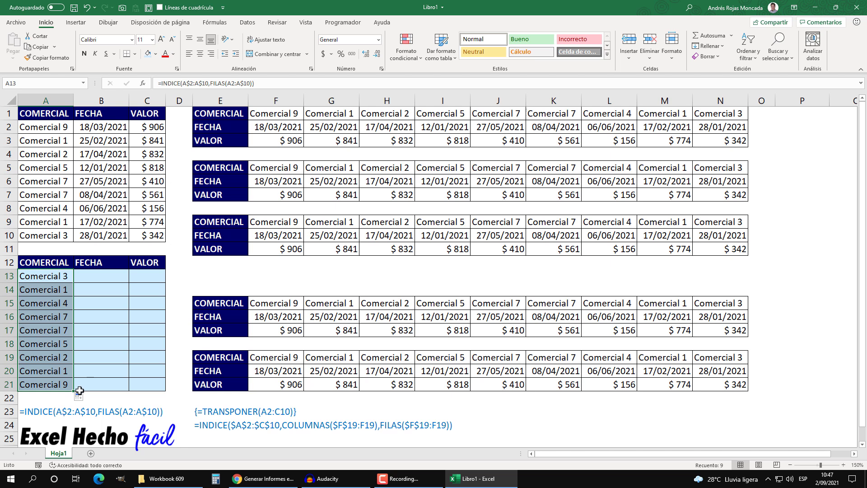
pyautogui.moveTo(73, 393); pyautogui.dragTo(163, 391)
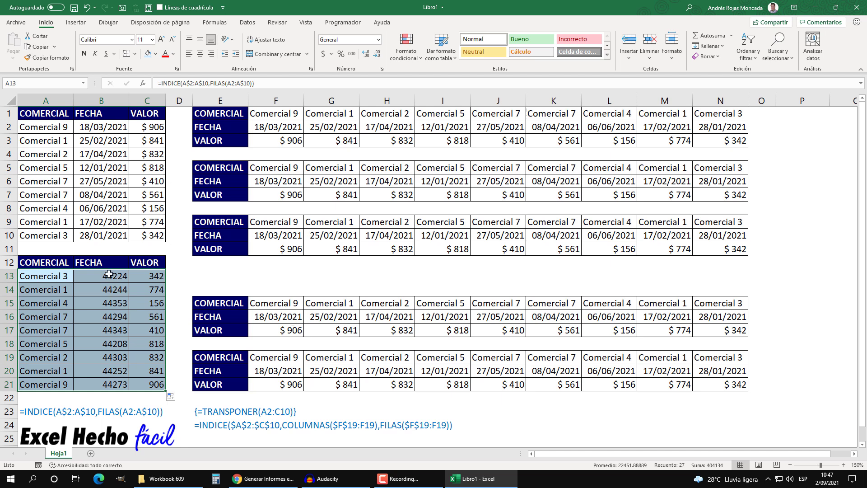
pyautogui.moveTo(109, 274); pyautogui.dragTo(110, 380)
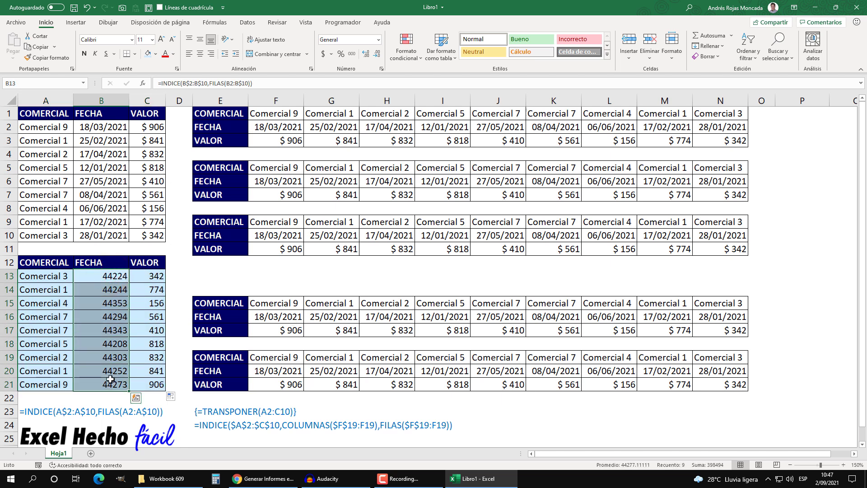
# Step: Format B13:B21 as dd/mm/yyyy dates in the 14/03/2012 style
pyautogui.hotkey('ctrl', '1')
pyautogui.click(343, 162)
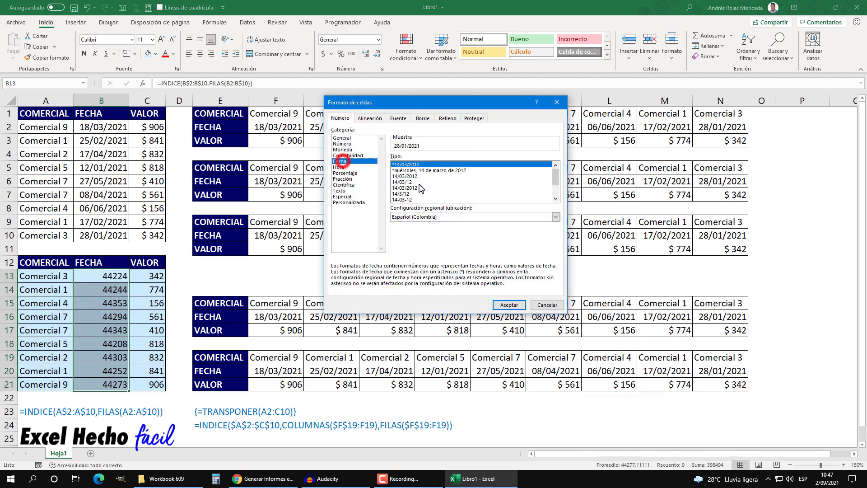
pyautogui.click(409, 176)
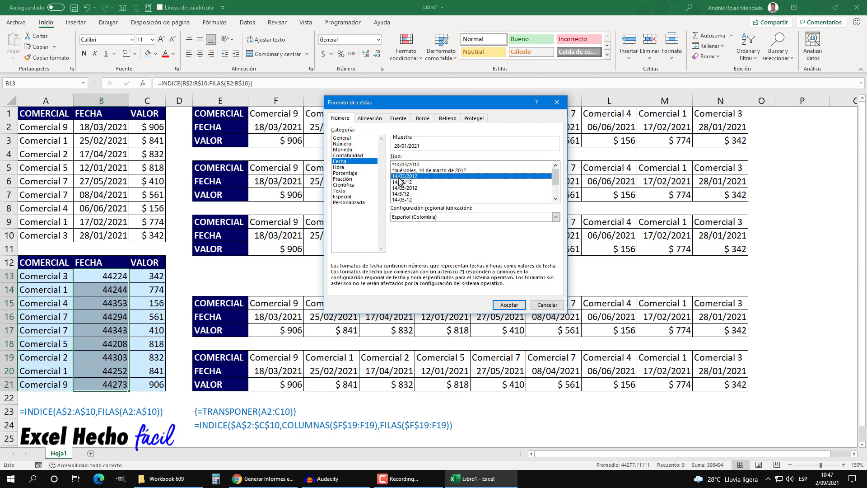
pyautogui.click(509, 305)
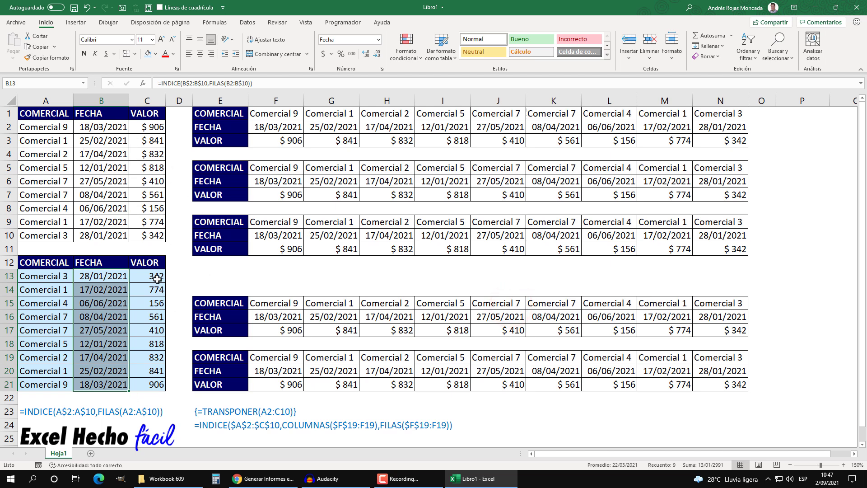
# Step: Format C13:C21 as Moneda currency with 0 decimals, then compare C13 with C10
pyautogui.moveTo(155, 276); pyautogui.dragTo(155, 382)
pyautogui.hotkey('ctrl', '1')
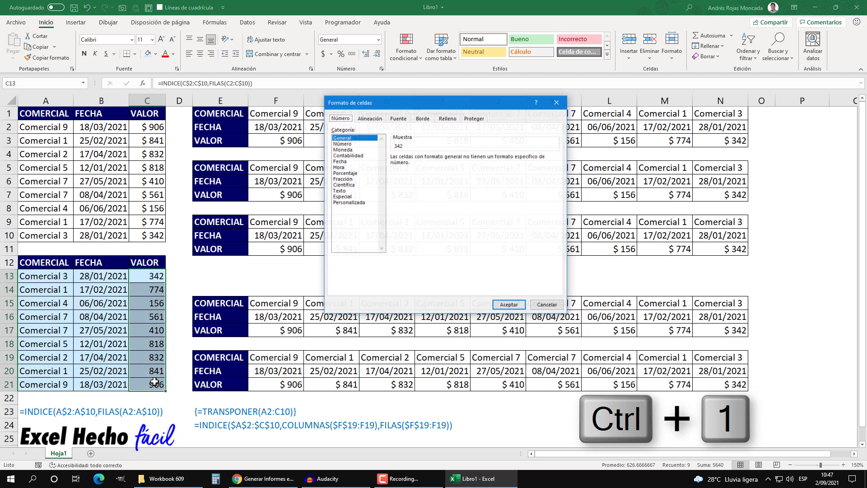
pyautogui.click(343, 150)
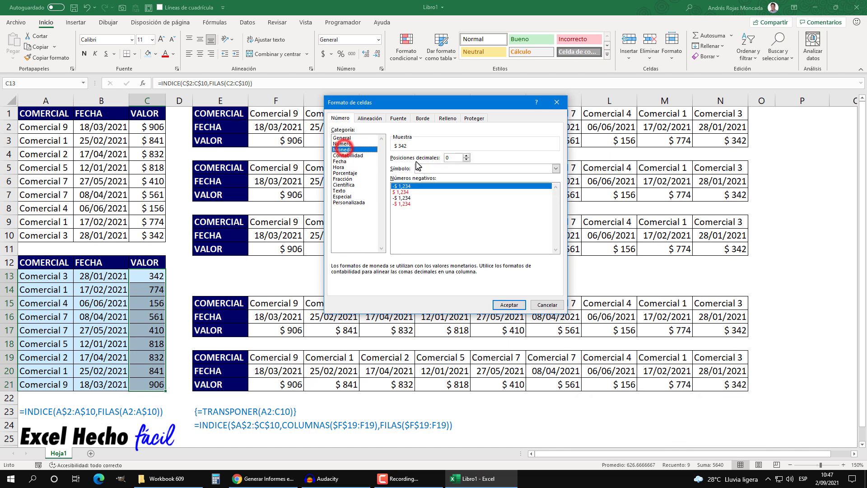
pyautogui.click(466, 160)
pyautogui.click(466, 159)
pyautogui.click(509, 304)
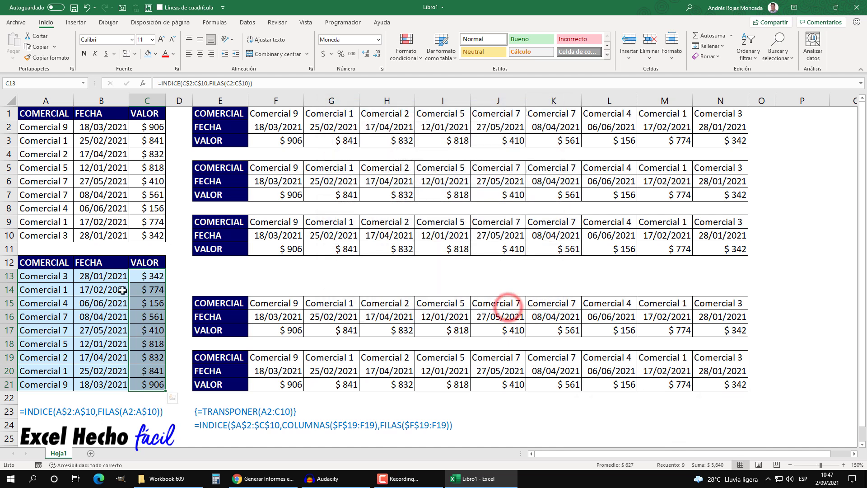
pyautogui.click(156, 276)
pyautogui.click(158, 236)
pyautogui.click(156, 277)
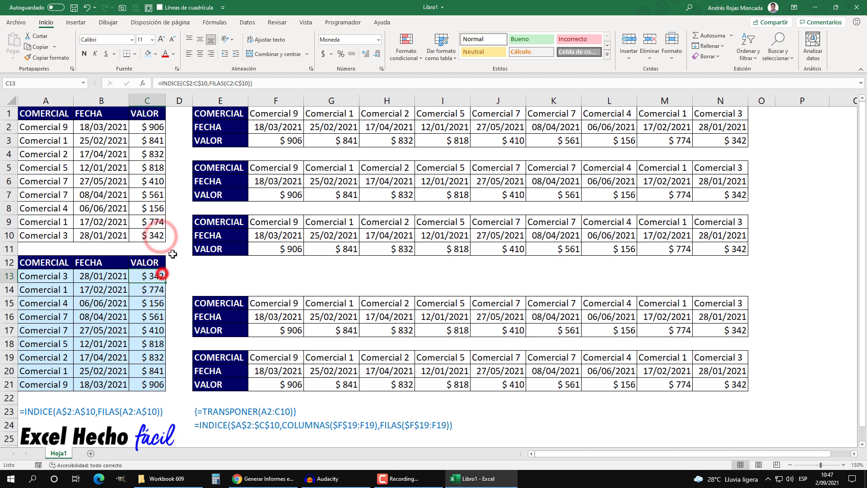
pyautogui.click(158, 221)
pyautogui.click(165, 289)
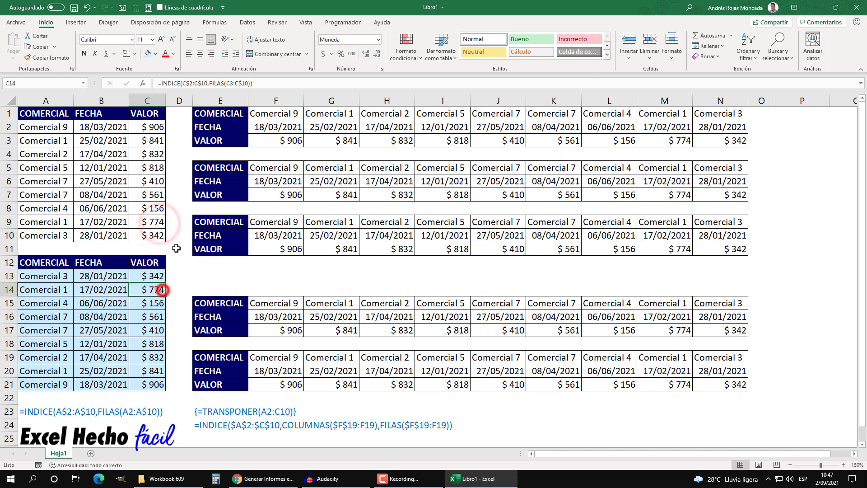
pyautogui.click(159, 208)
pyautogui.click(165, 304)
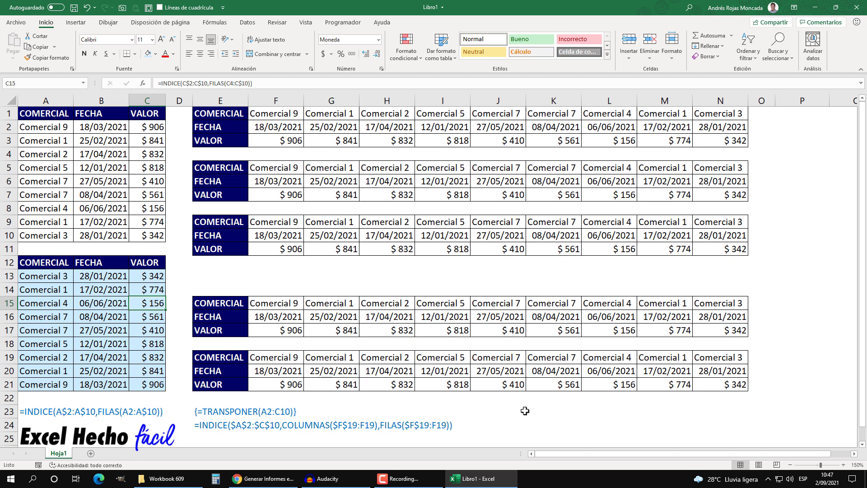
pyautogui.click(734, 420)
pyautogui.click(733, 413)
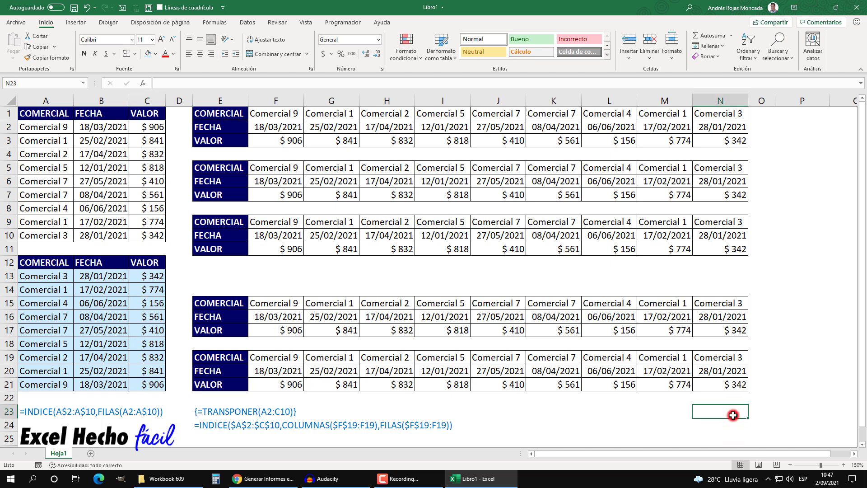
pyautogui.click(730, 423)
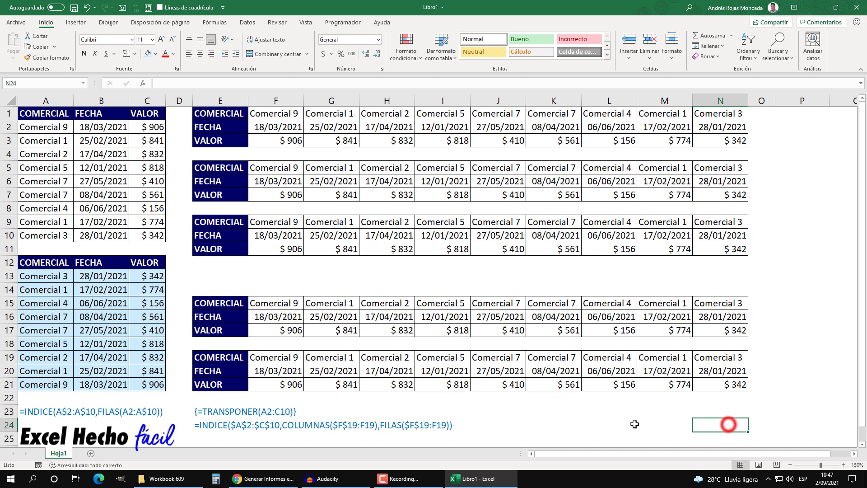